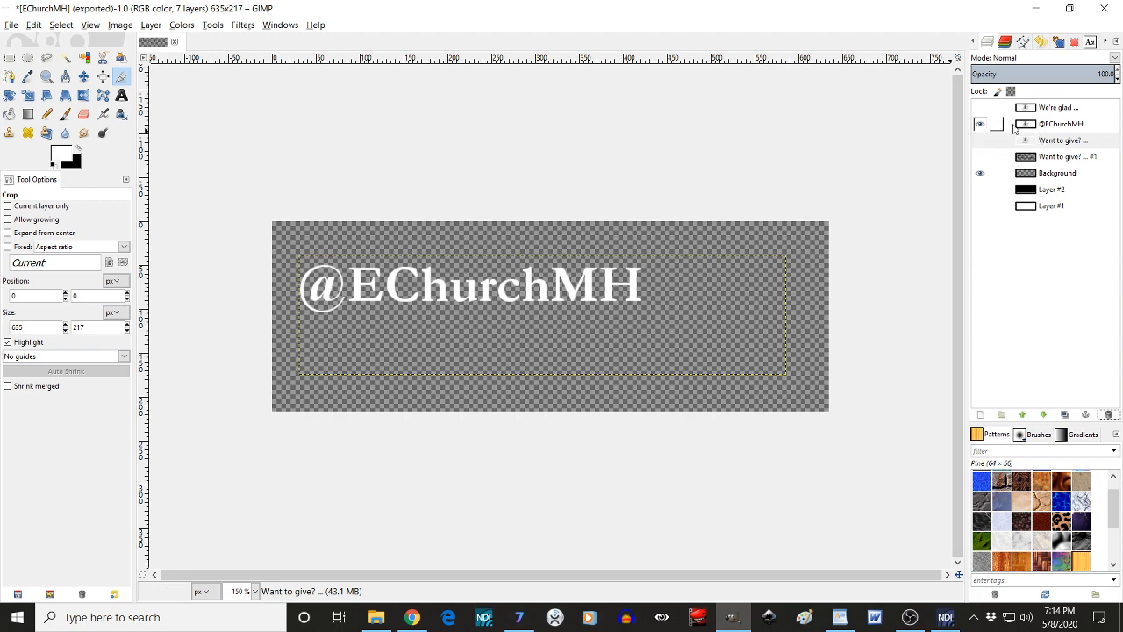
left_click(980, 124)
left_click(980, 141)
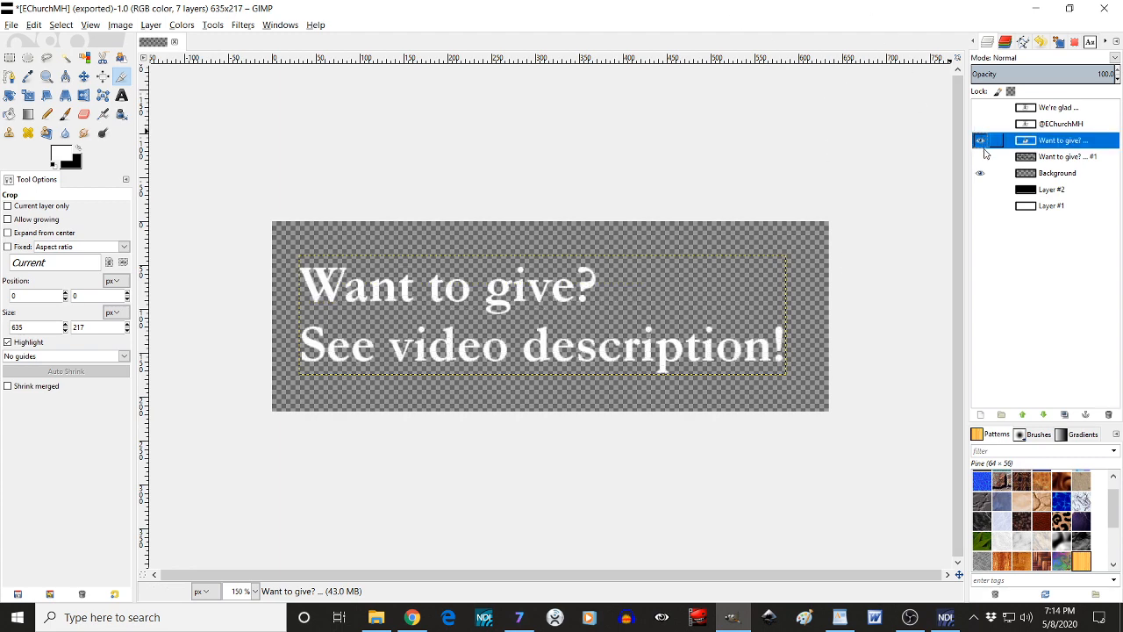
left_click(980, 157)
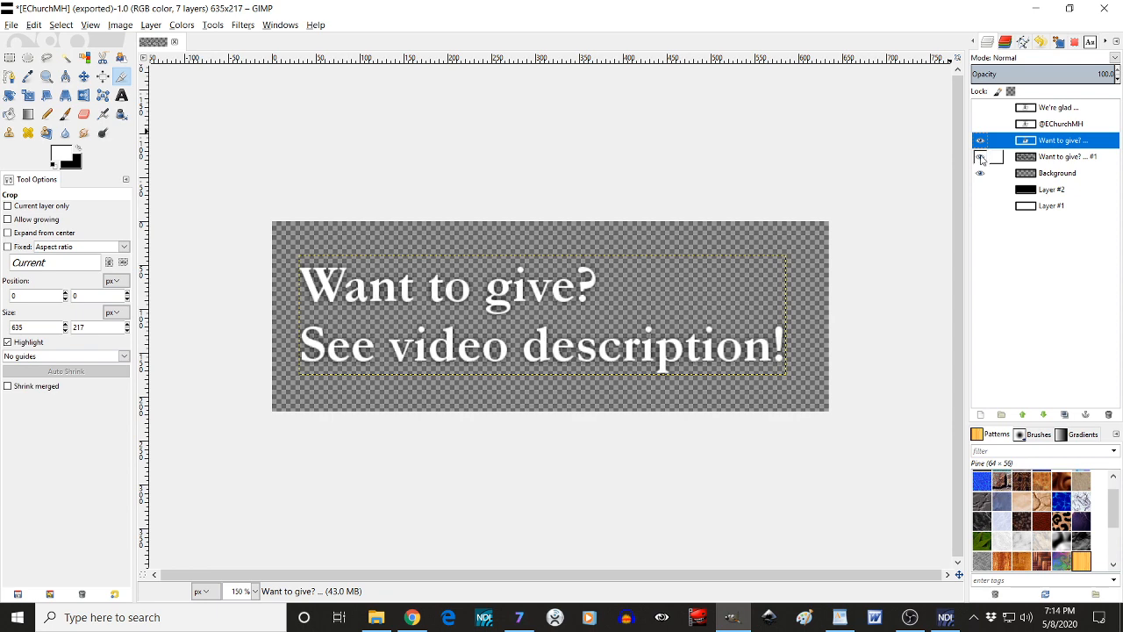
left_click(981, 206)
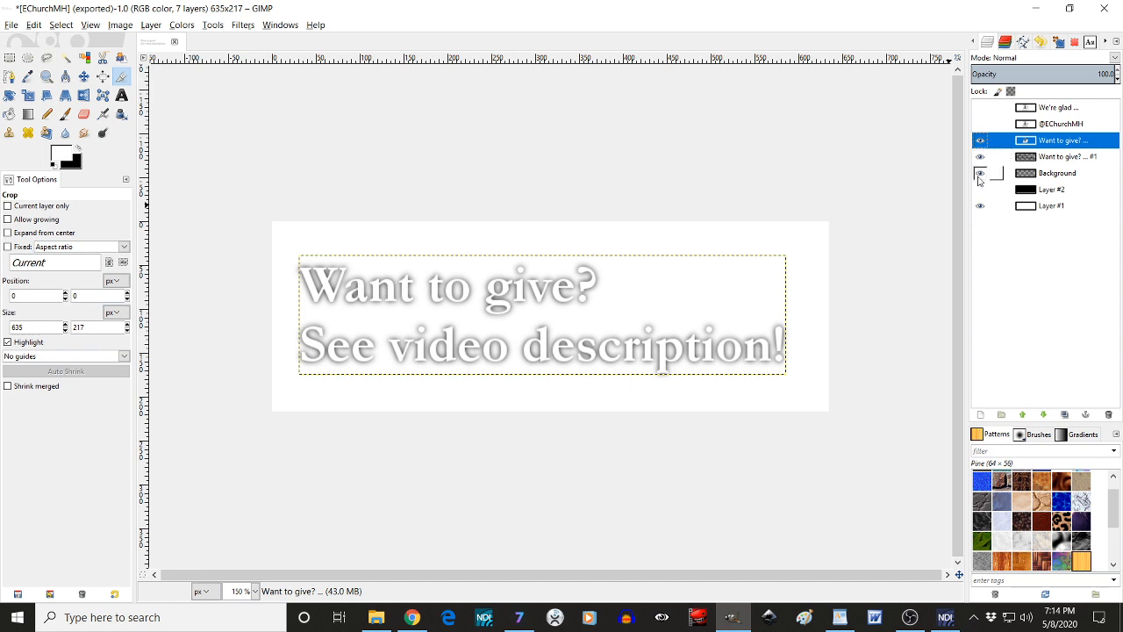
left_click(980, 206)
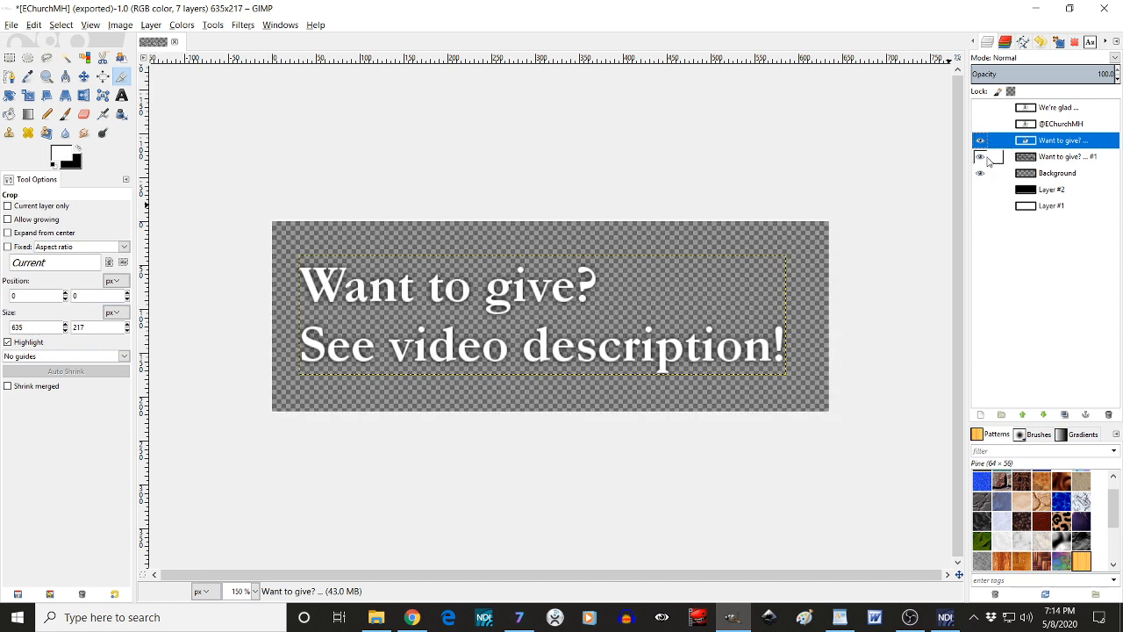
left_click(980, 156)
left_click(980, 141)
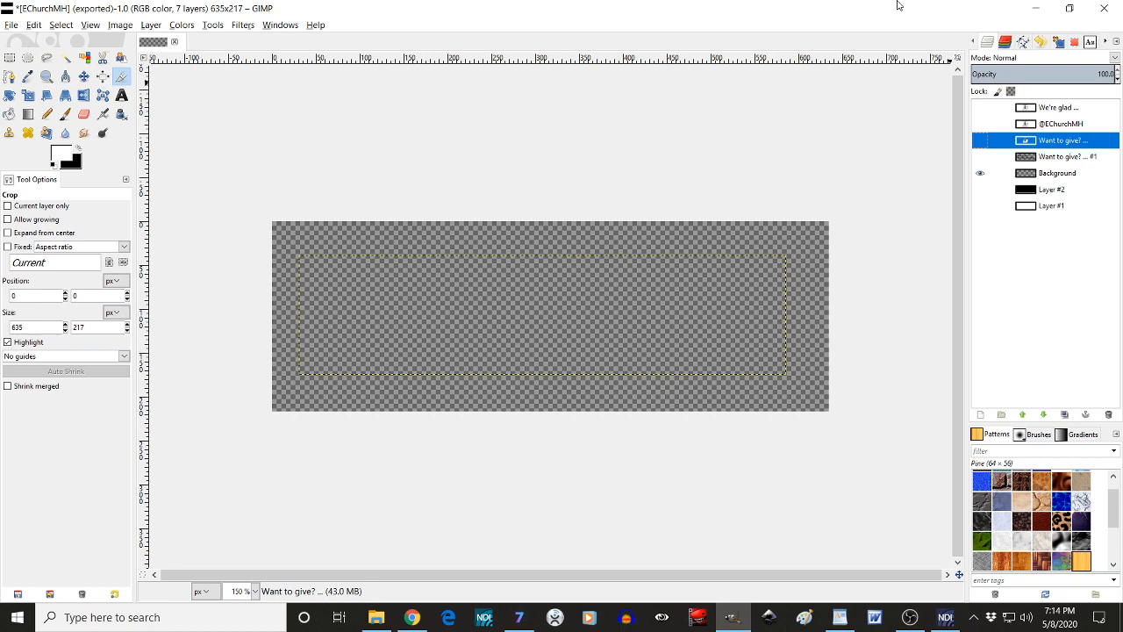
left_click(980, 124)
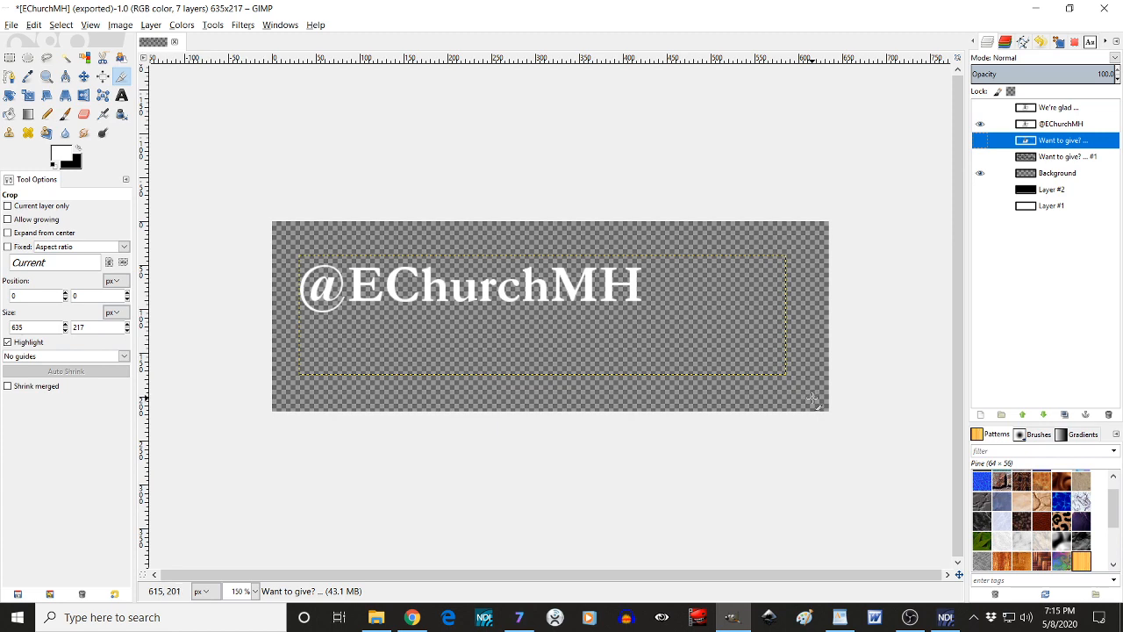
left_click(980, 140)
left_click(980, 124)
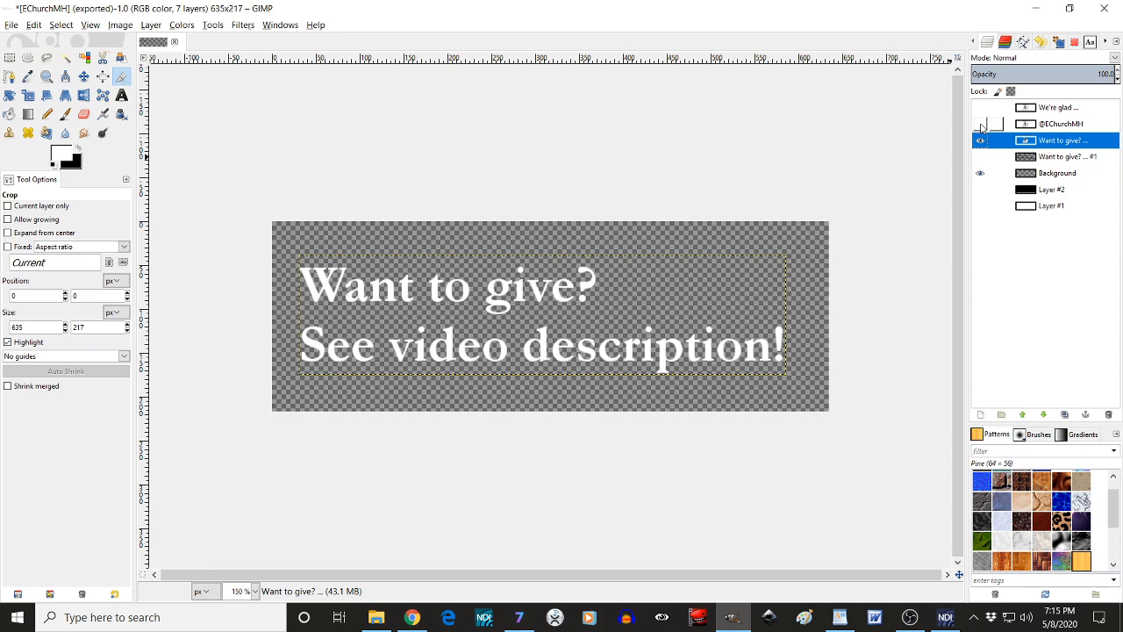
left_click(980, 124)
left_click(980, 140)
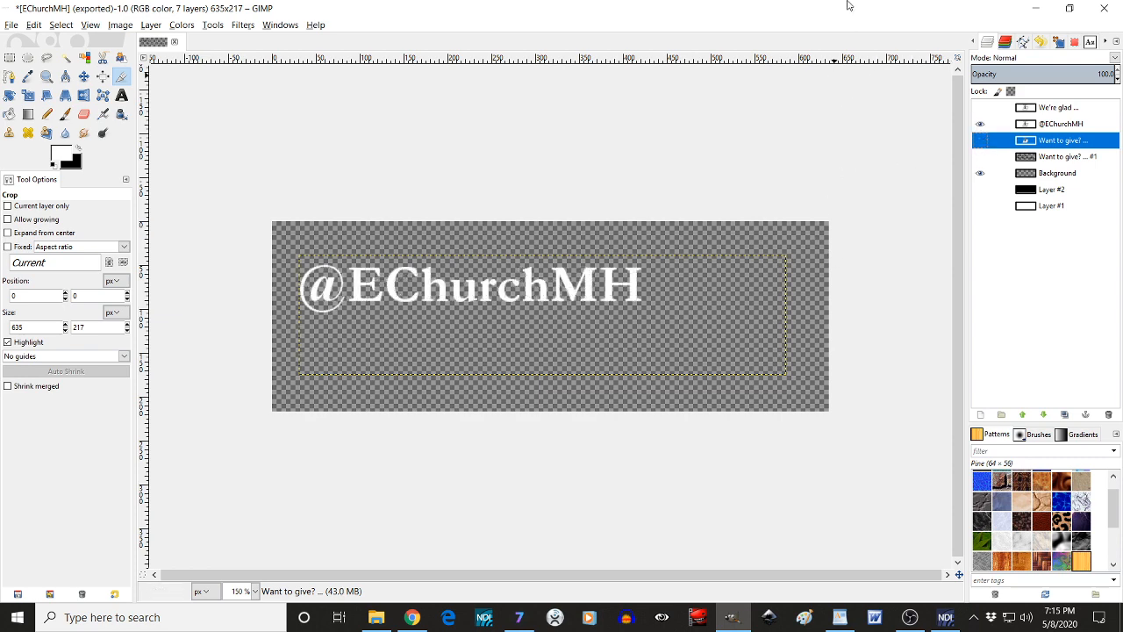
left_click(980, 107)
left_click(980, 123)
left_click(981, 123)
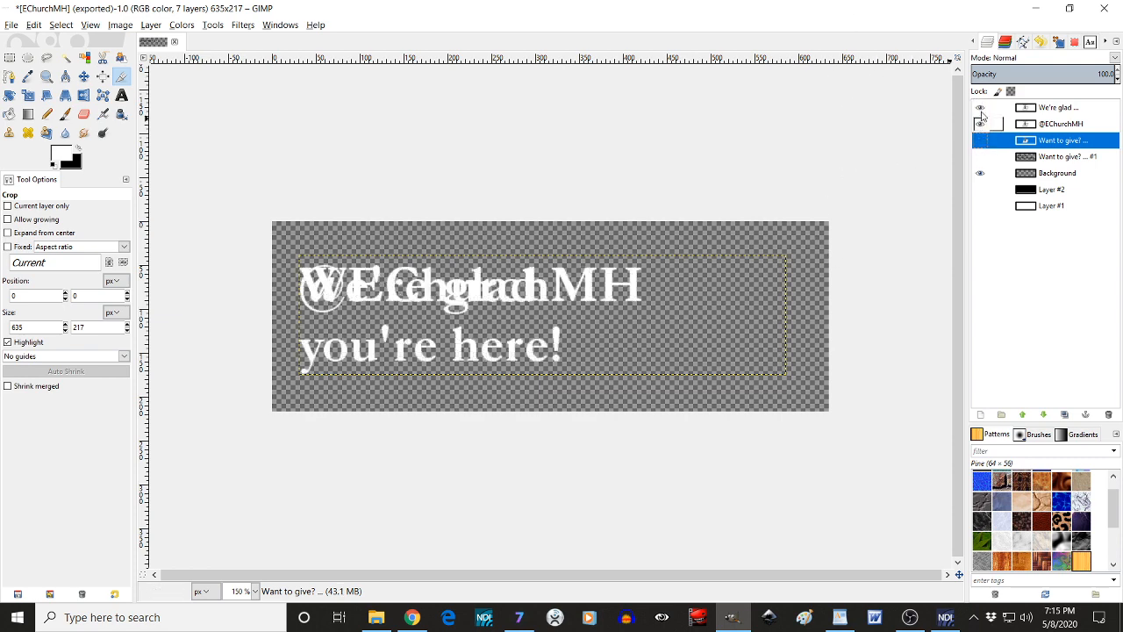
left_click(980, 108)
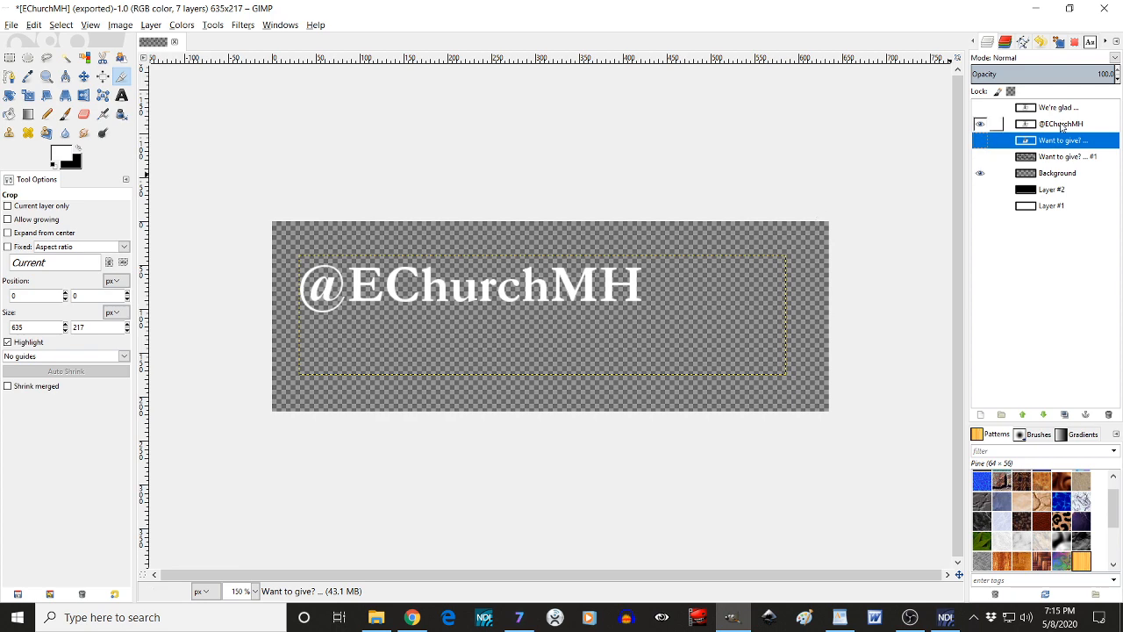
left_click(1061, 125)
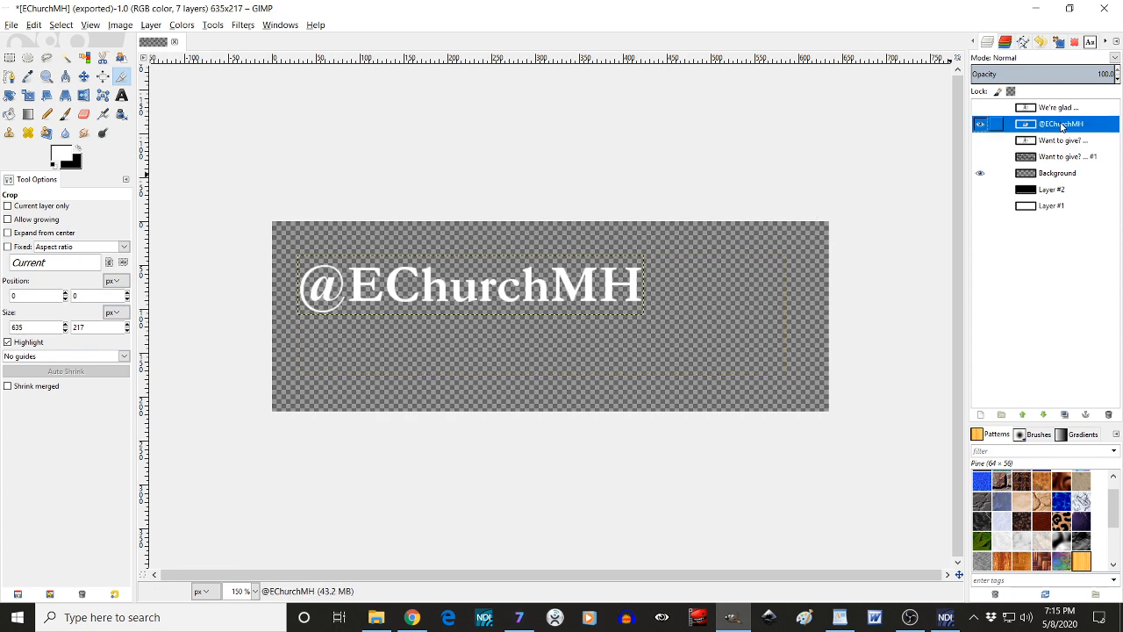
left_click(1064, 414)
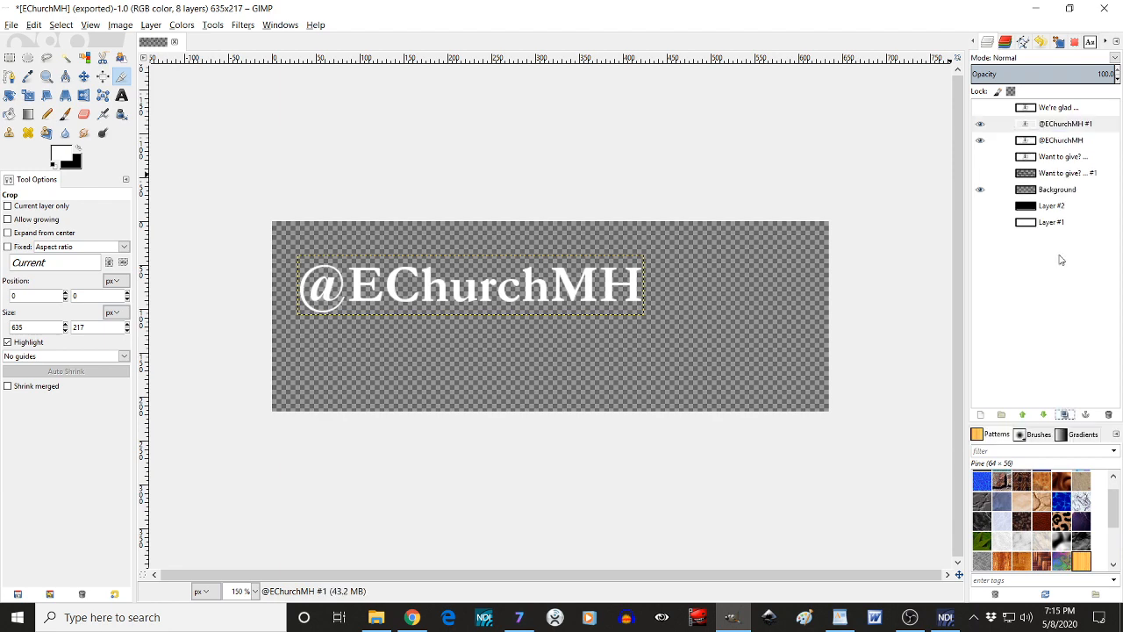
left_click(1066, 128)
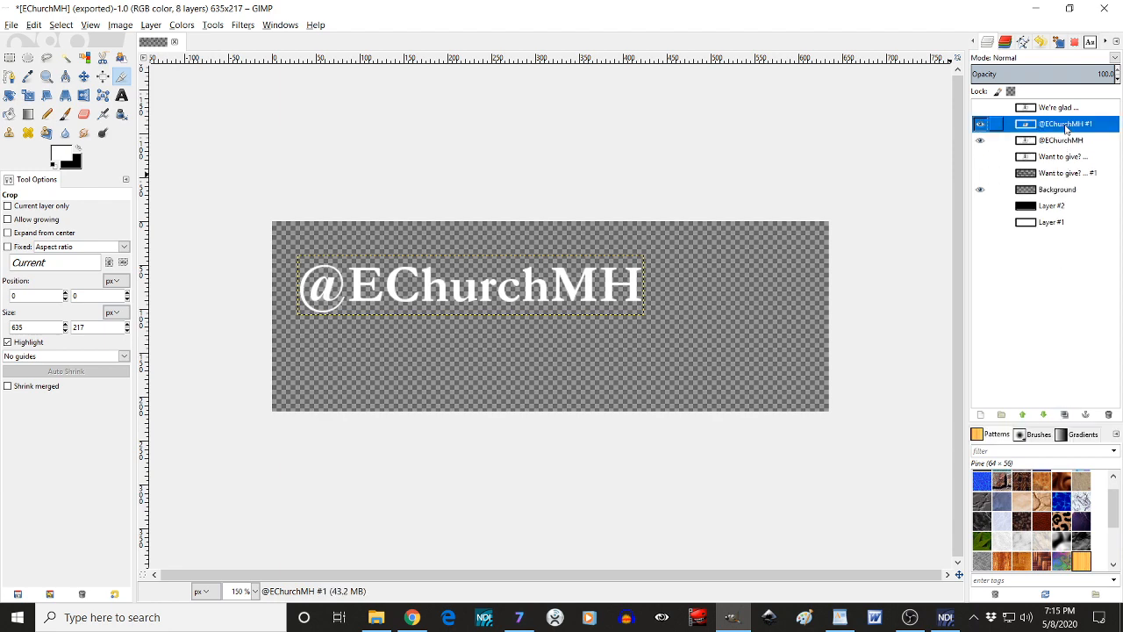
left_click(180, 26)
left_click(232, 173)
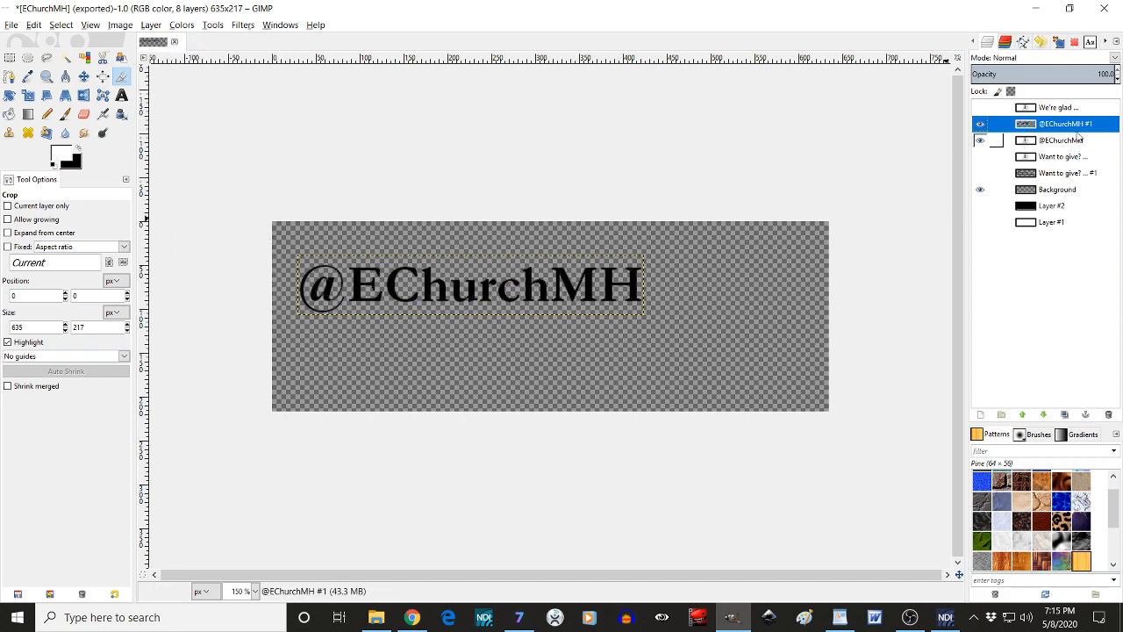
left_click_drag(1072, 128, 1069, 142)
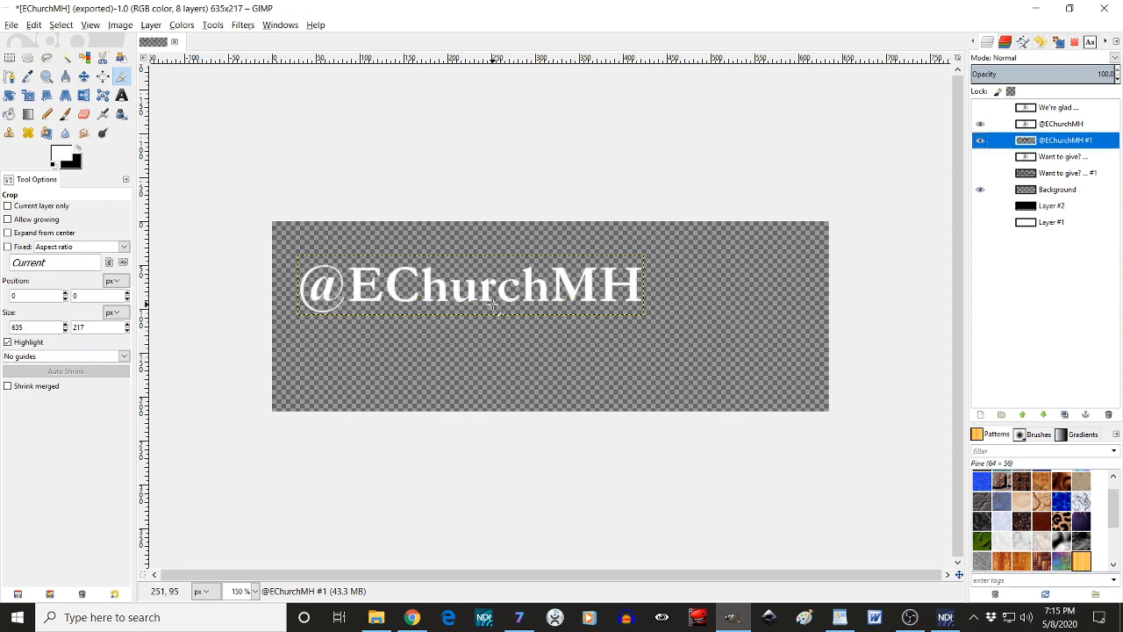
left_click(243, 26)
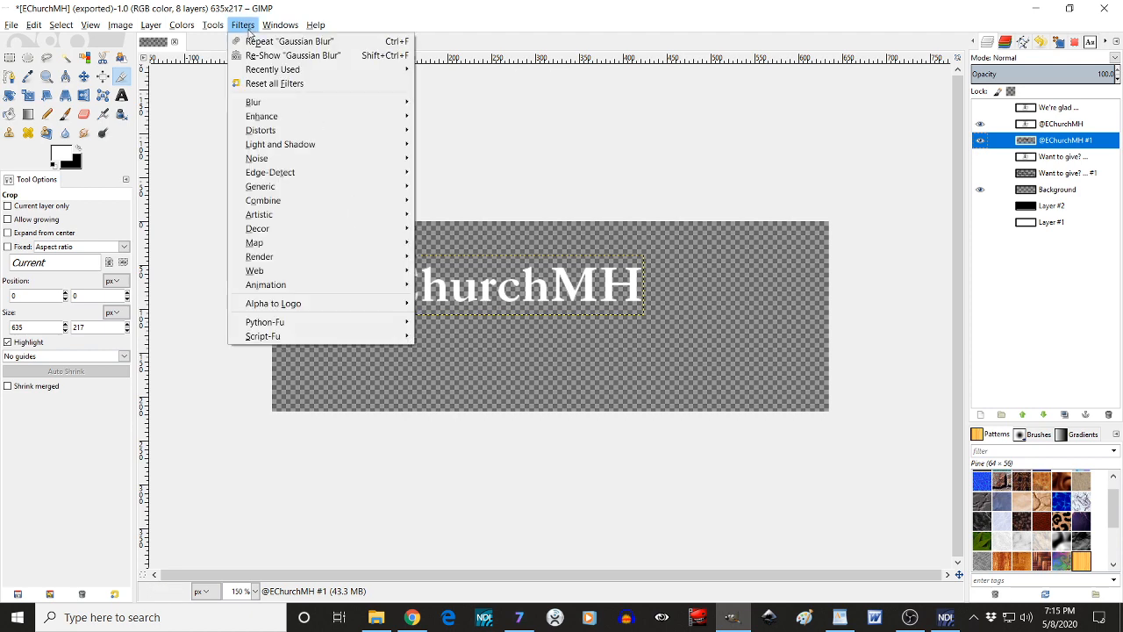
mouse_move(329, 107)
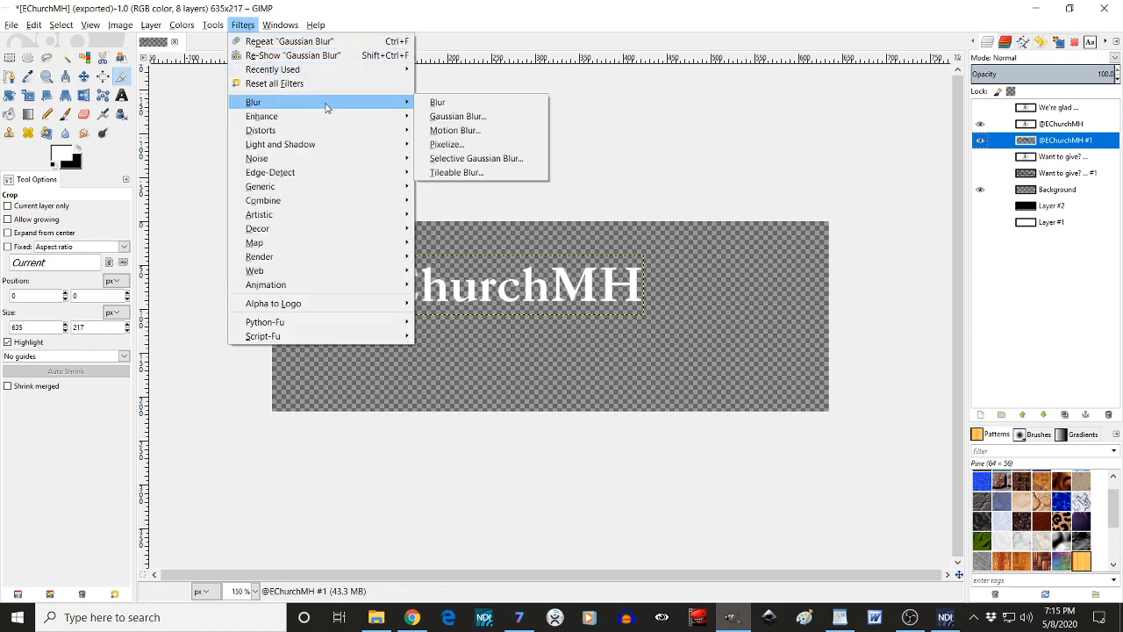
left_click(454, 117)
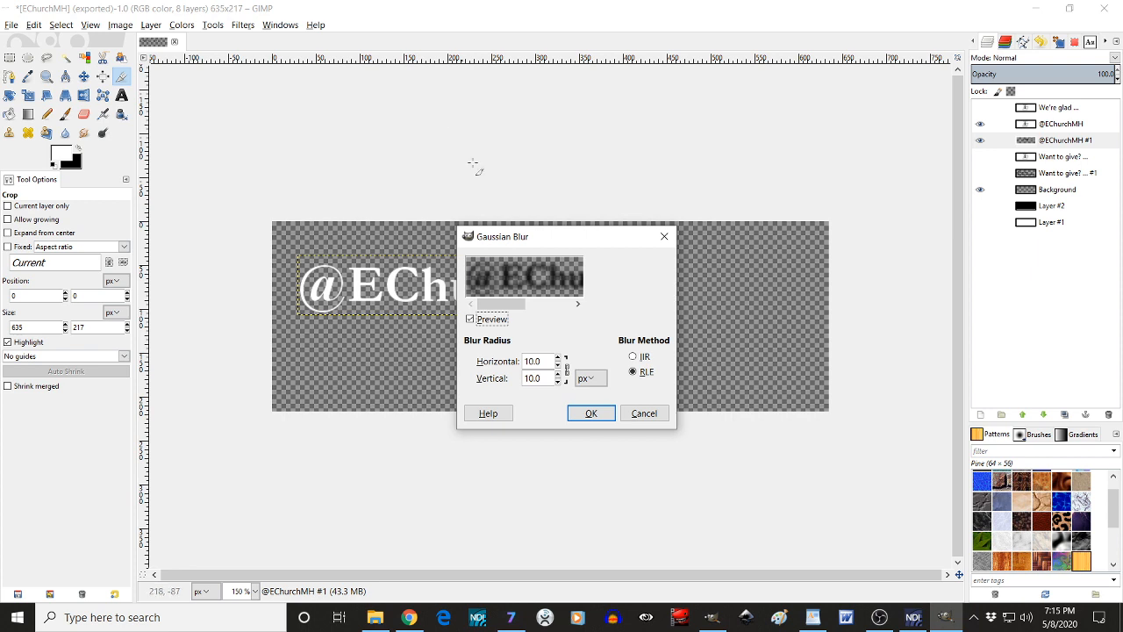
left_click(591, 412)
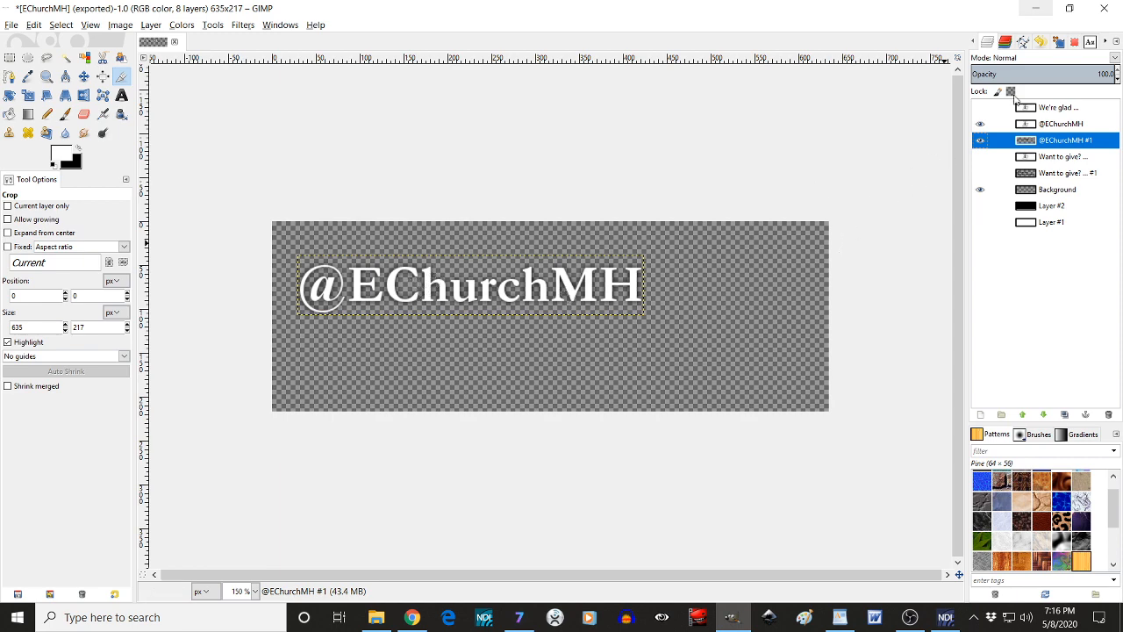
left_click(981, 141)
left_click(982, 124)
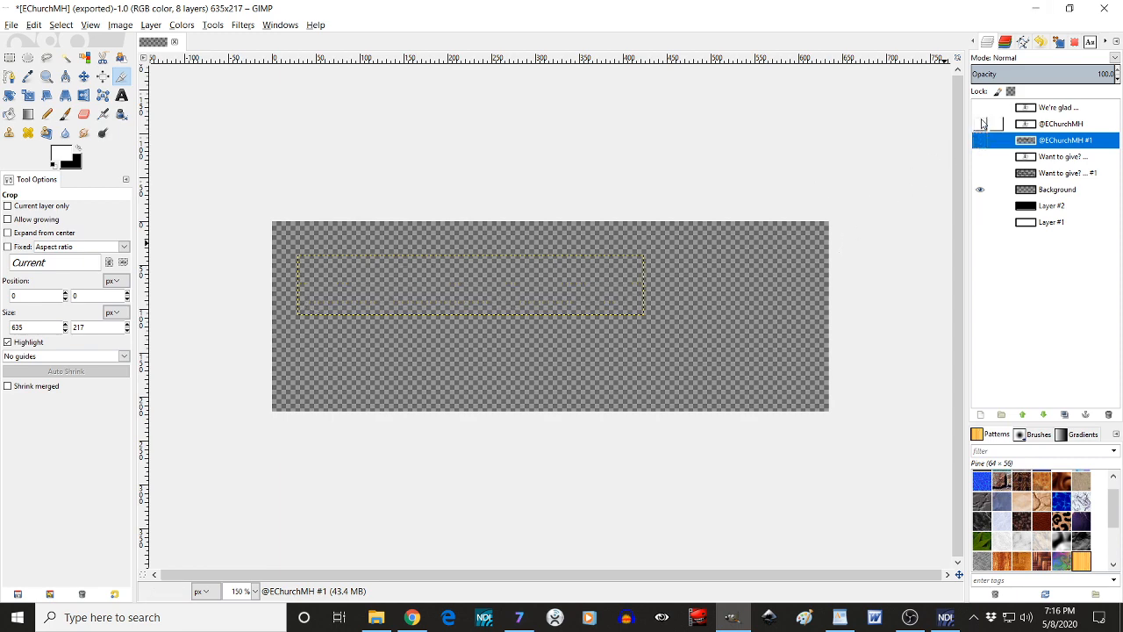
left_click(980, 108)
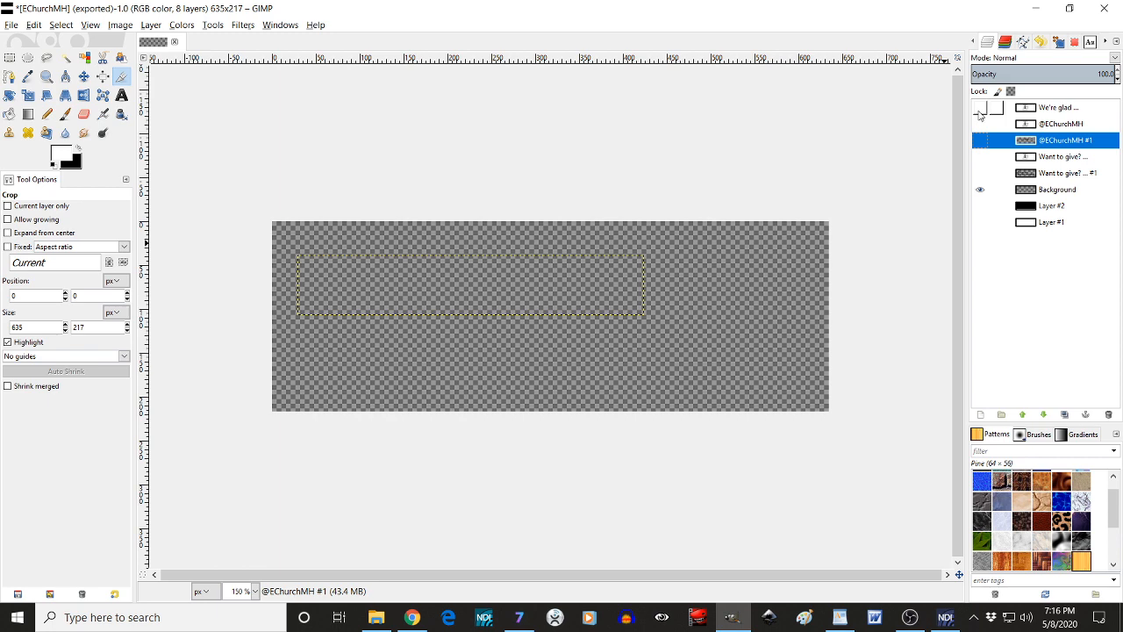
Duplicate the "We're glad" text layer and invert the copy's colors to make it black.
left_click(1036, 108)
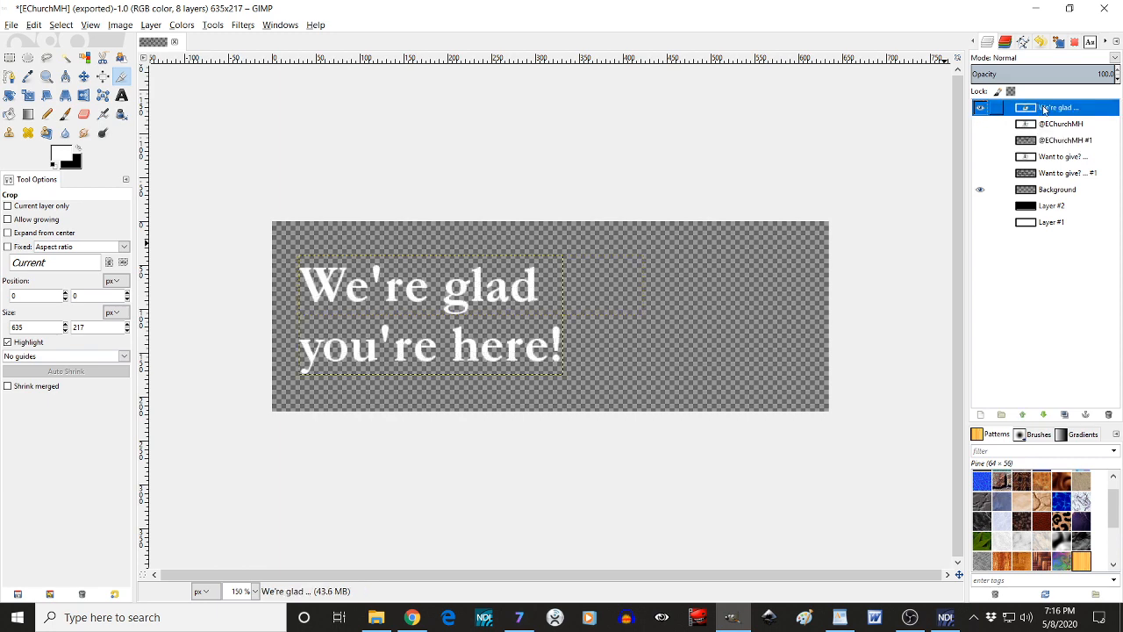
left_click(1066, 413)
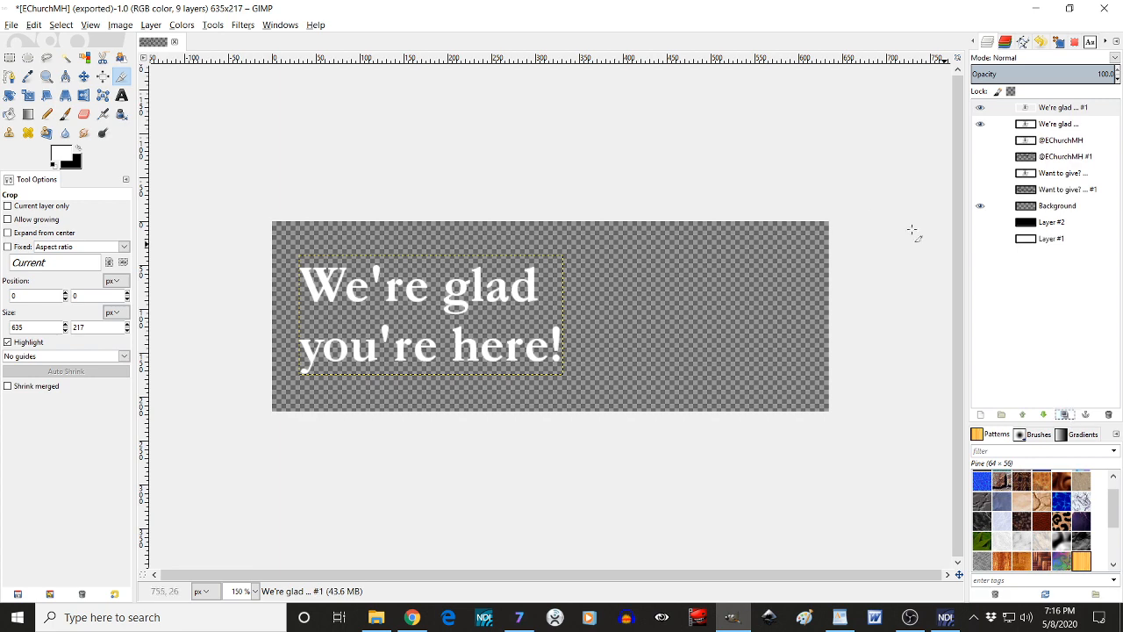
left_click(183, 27)
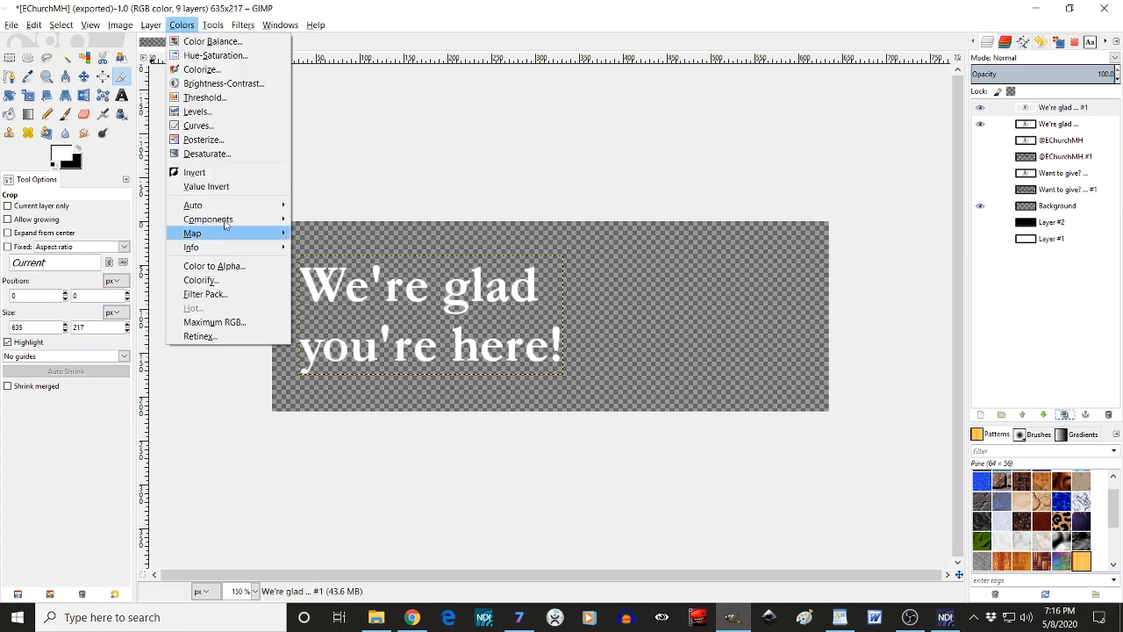
left_click(212, 171)
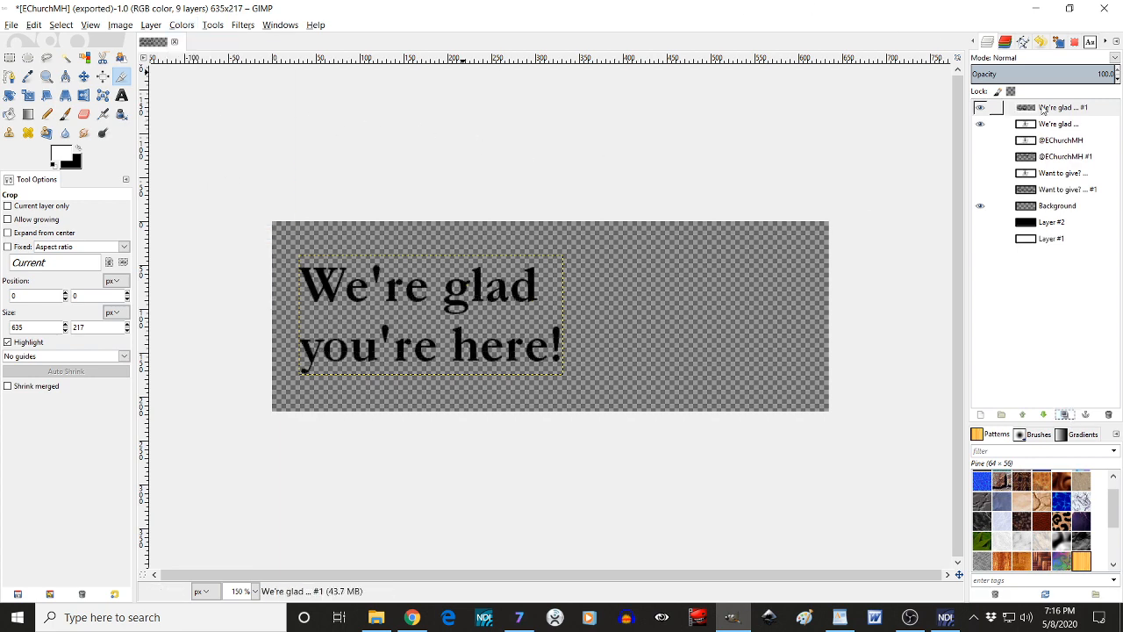
Place the black "We're glad" copy beneath the white original and repeat the last Gaussian Blur on it.
mouse_move(1062, 109)
left_mouse_down()
mouse_move(1081, 134)
mouse_move(1063, 127)
left_mouse_up()
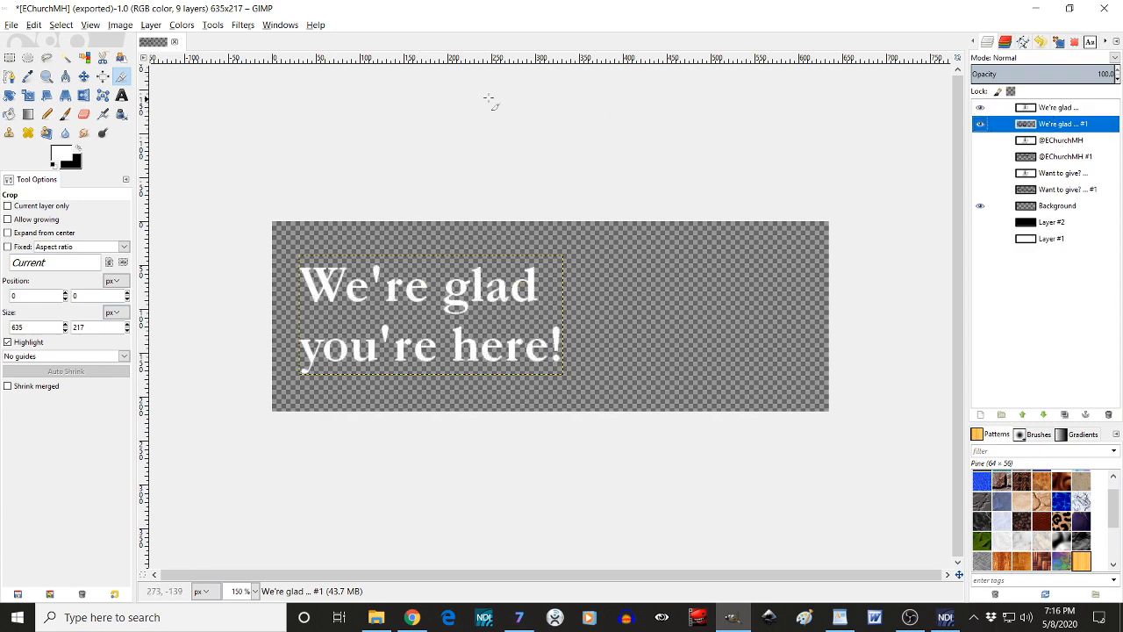
left_click(245, 26)
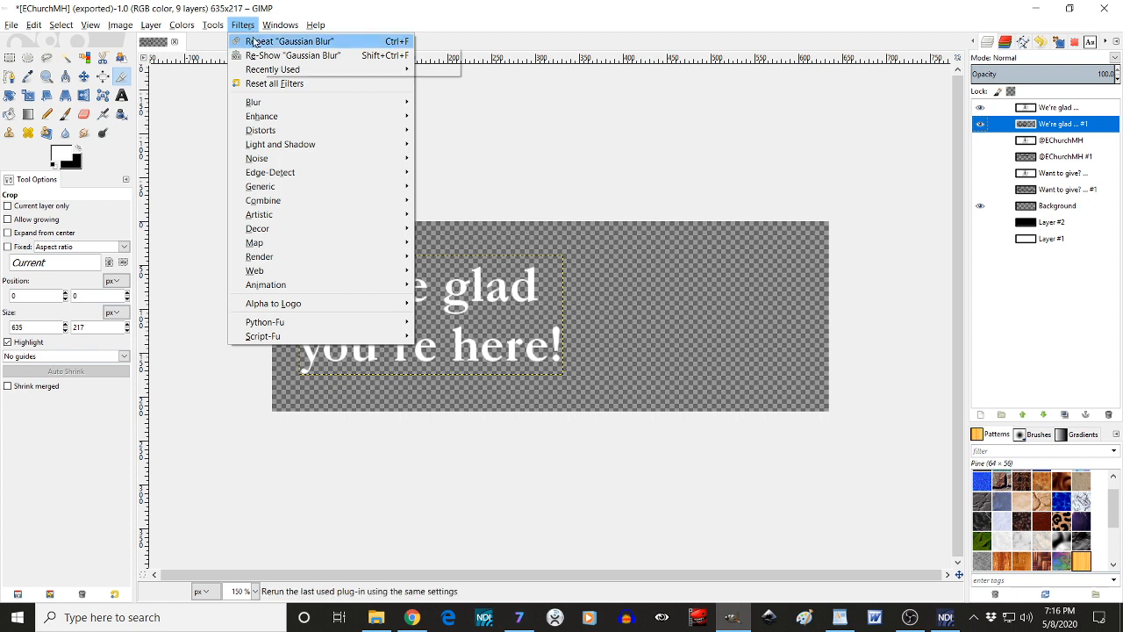
left_click(254, 41)
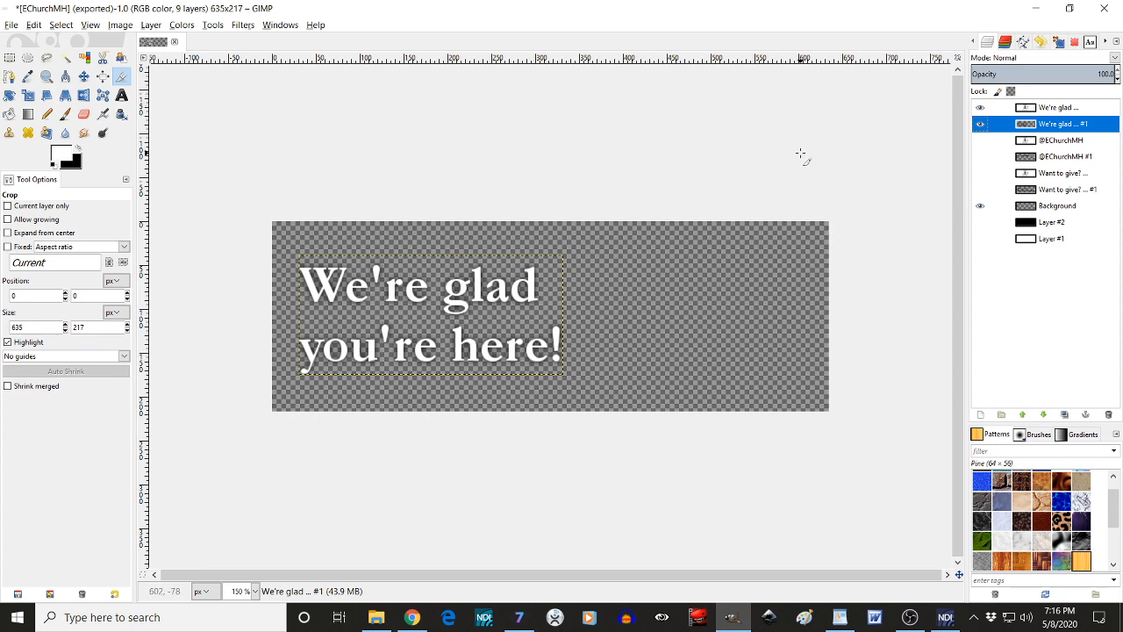
Switch to the Stream-Work remote desktop session in full screen and check the exported text images on its desktop behind OBS.
left_click(1036, 8)
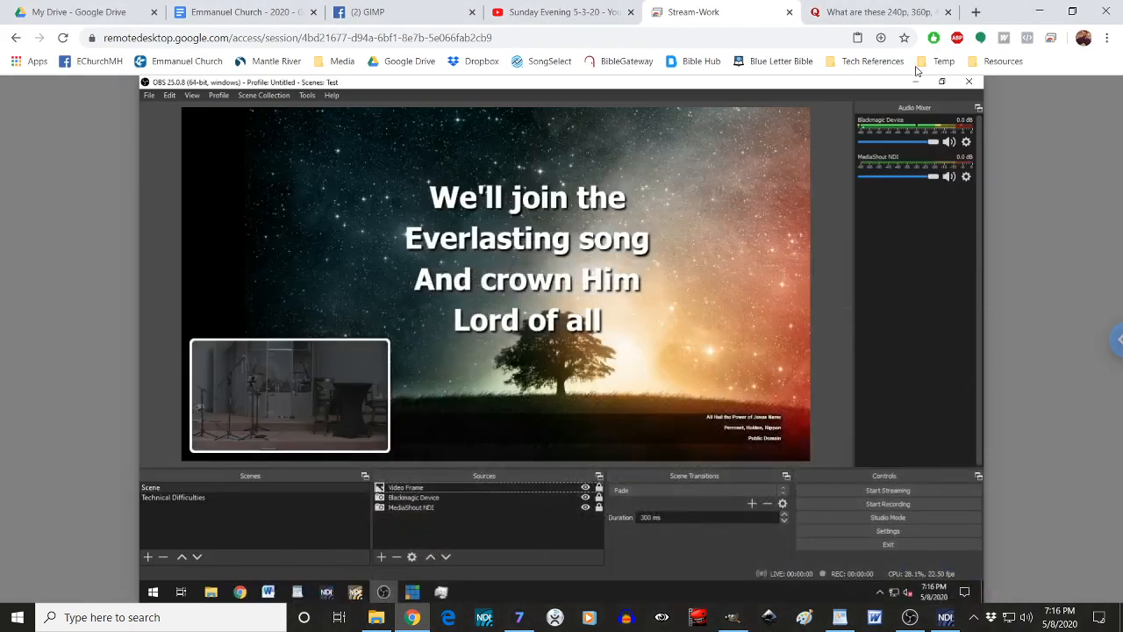
left_click(1113, 341)
left_click(862, 183)
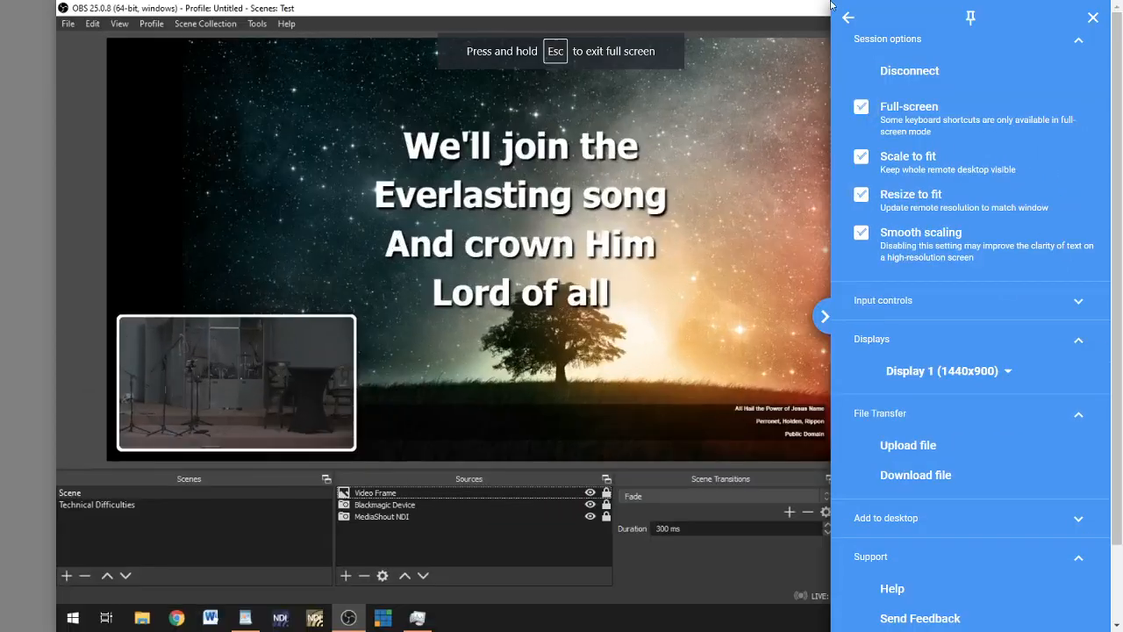
left_click(821, 315)
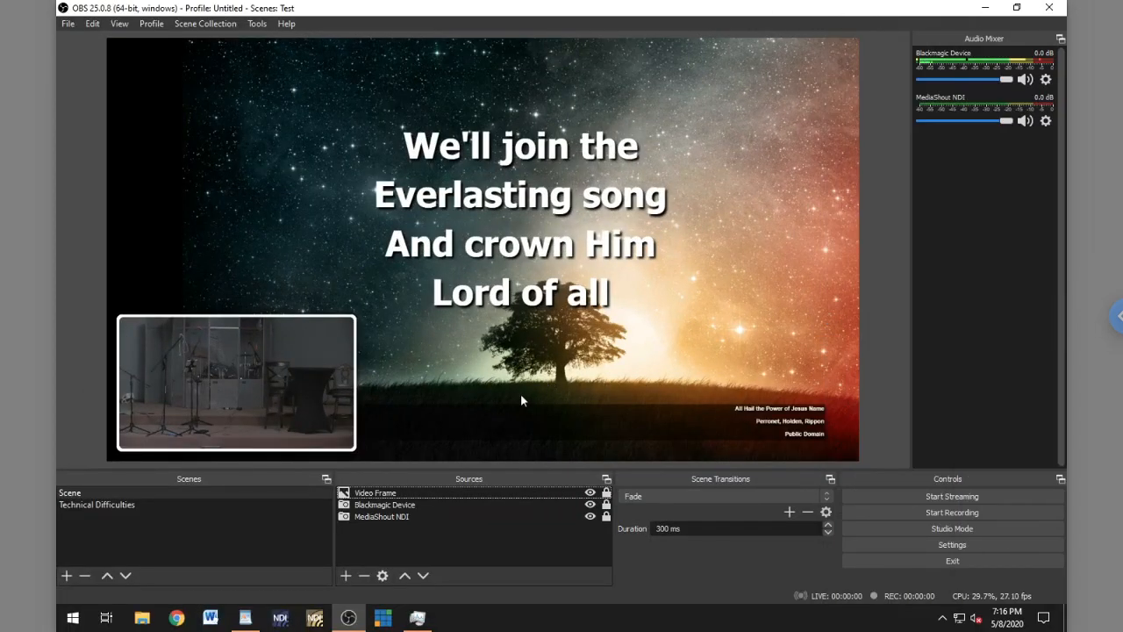
left_click(986, 9)
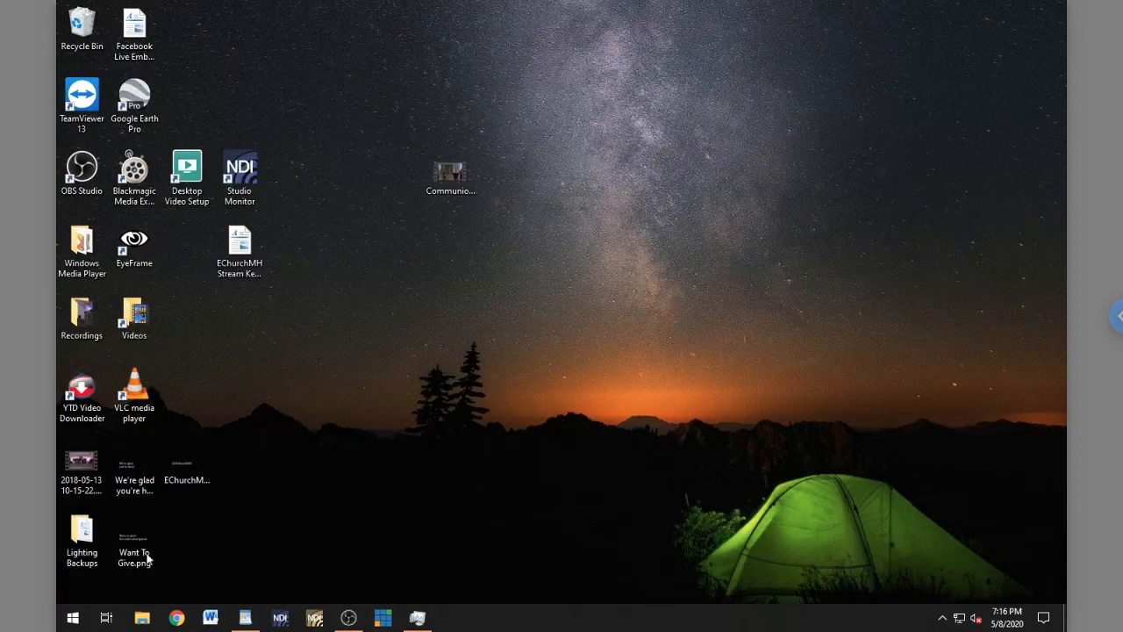
left_click(351, 618)
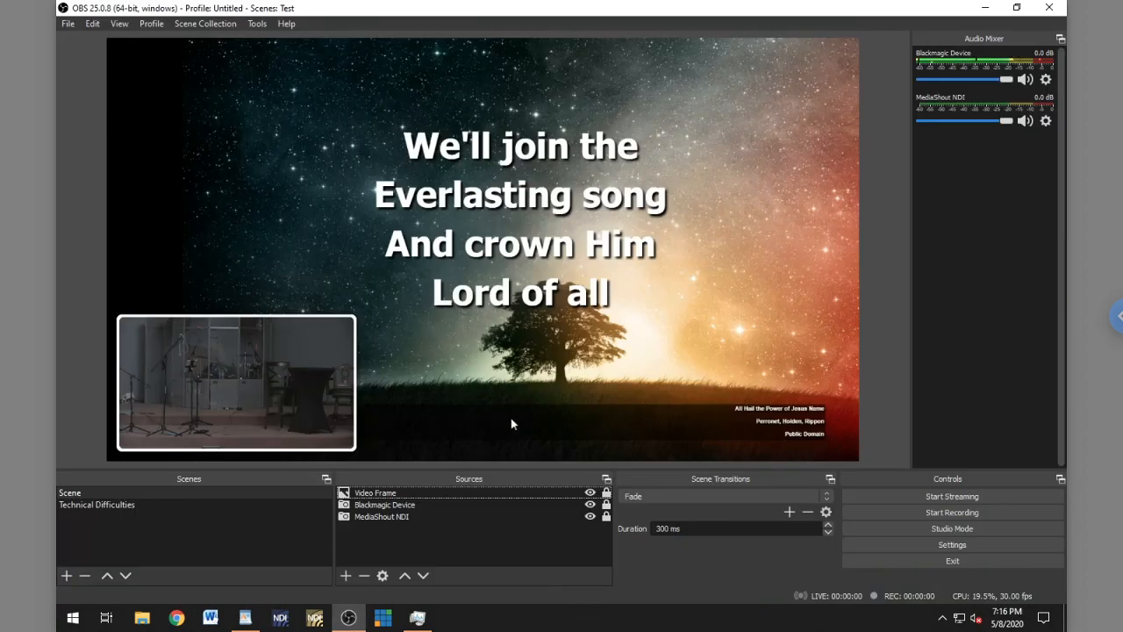
Add a new Image Slide Show source to the scene, keeping its default name and making it visible.
left_click(346, 577)
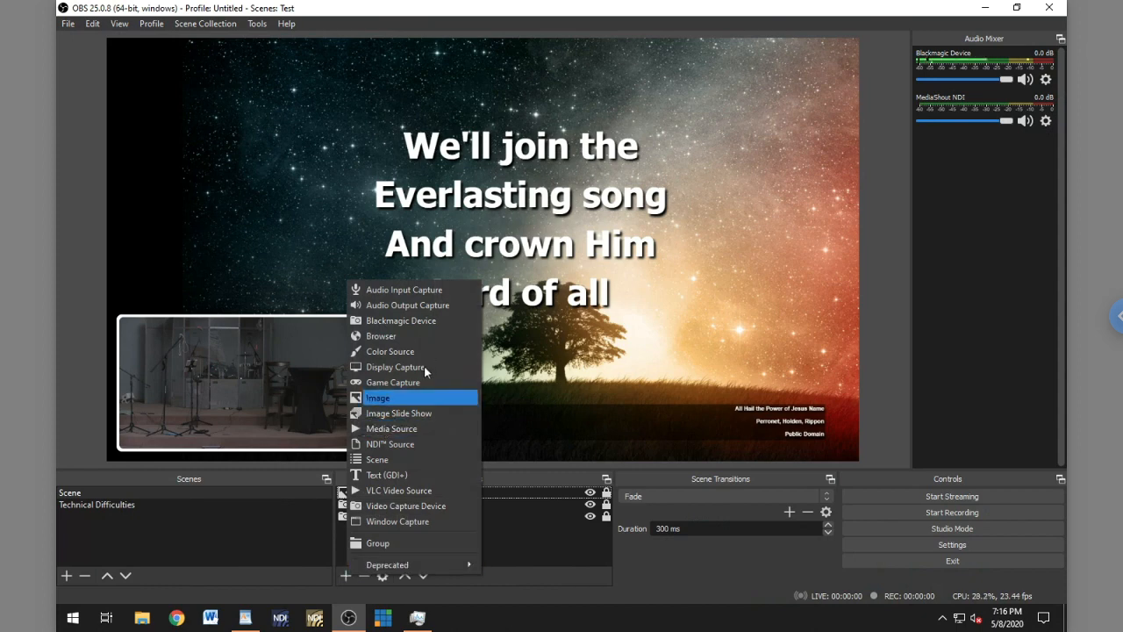
left_click(401, 413)
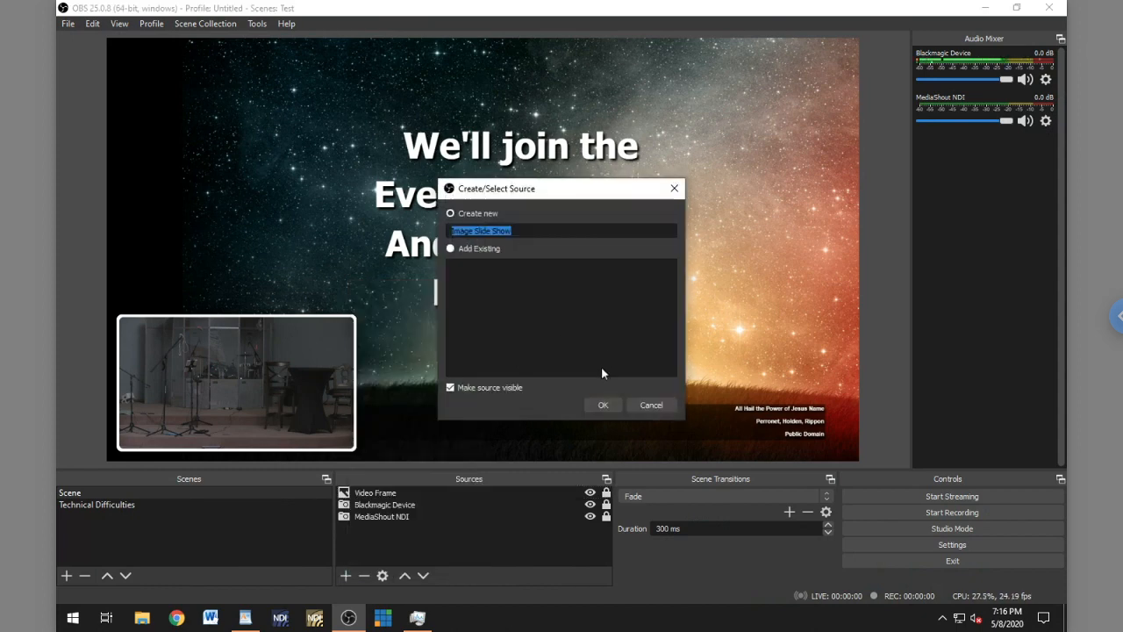
left_click(604, 403)
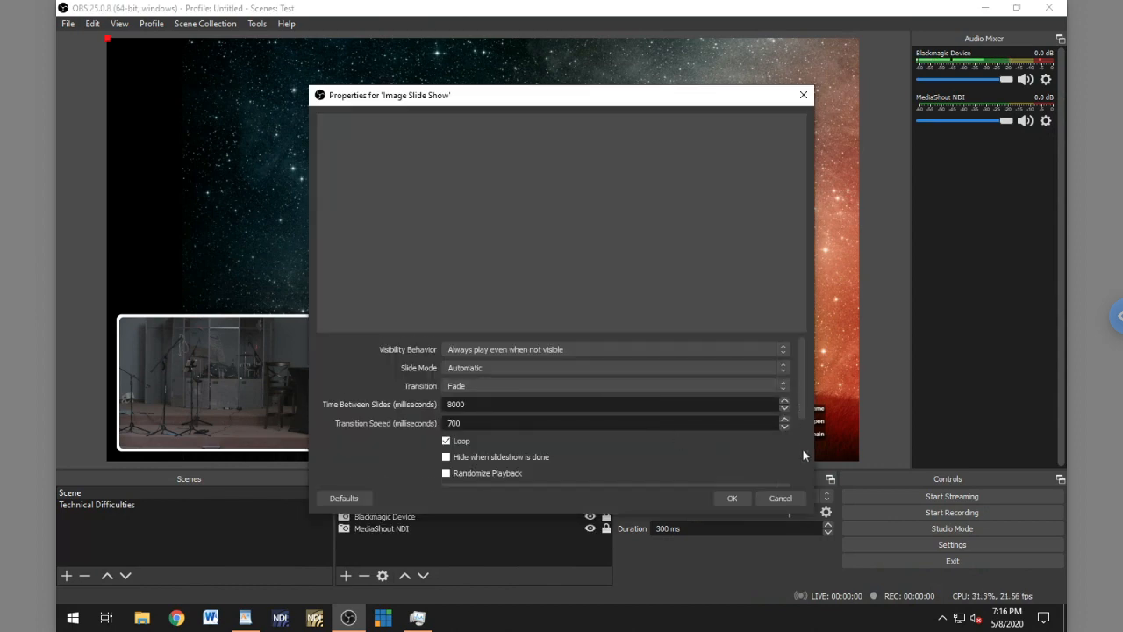
Add EChurchMH.png, Want To Give.png and We're glad you're here.png from the Desktop to the slide show's image files.
scroll(803, 450, "down", 3)
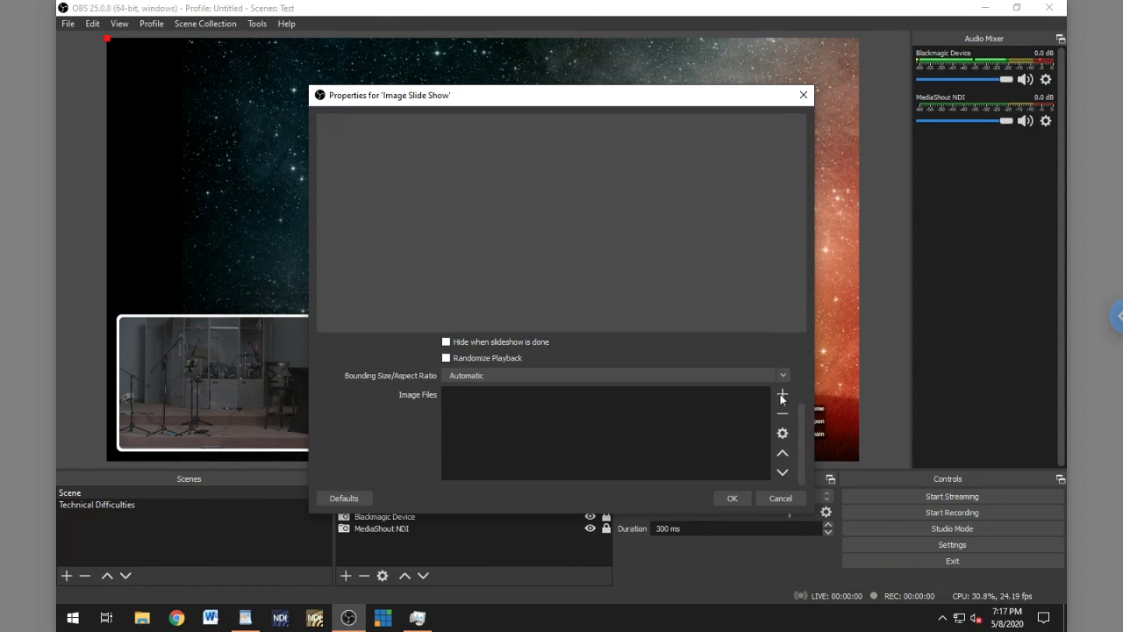
left_click(782, 396)
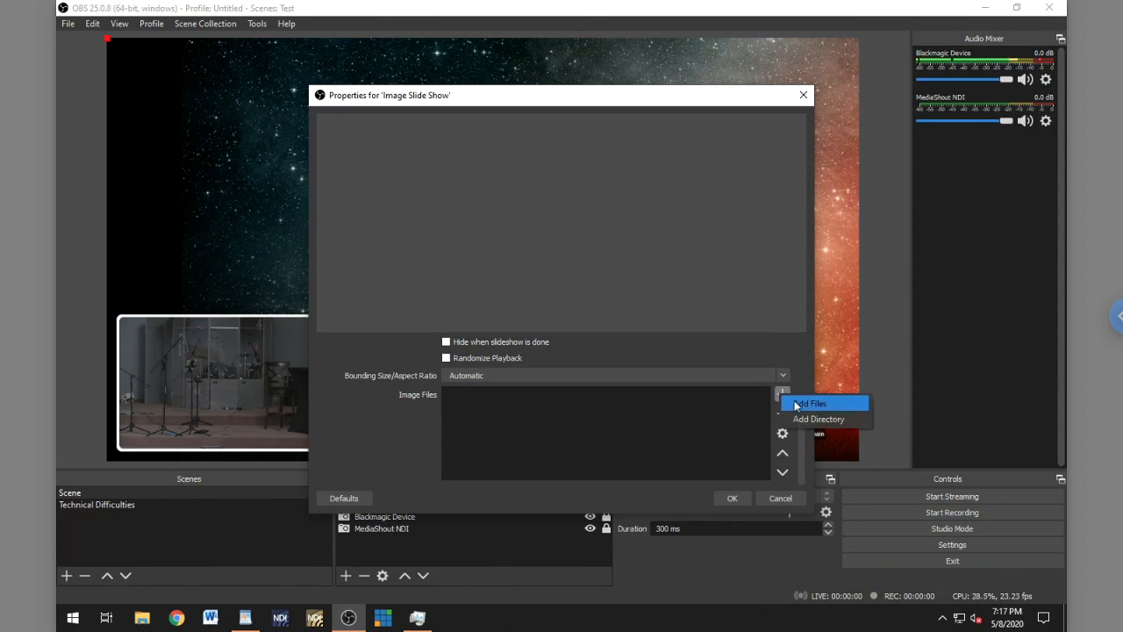
left_click(794, 402)
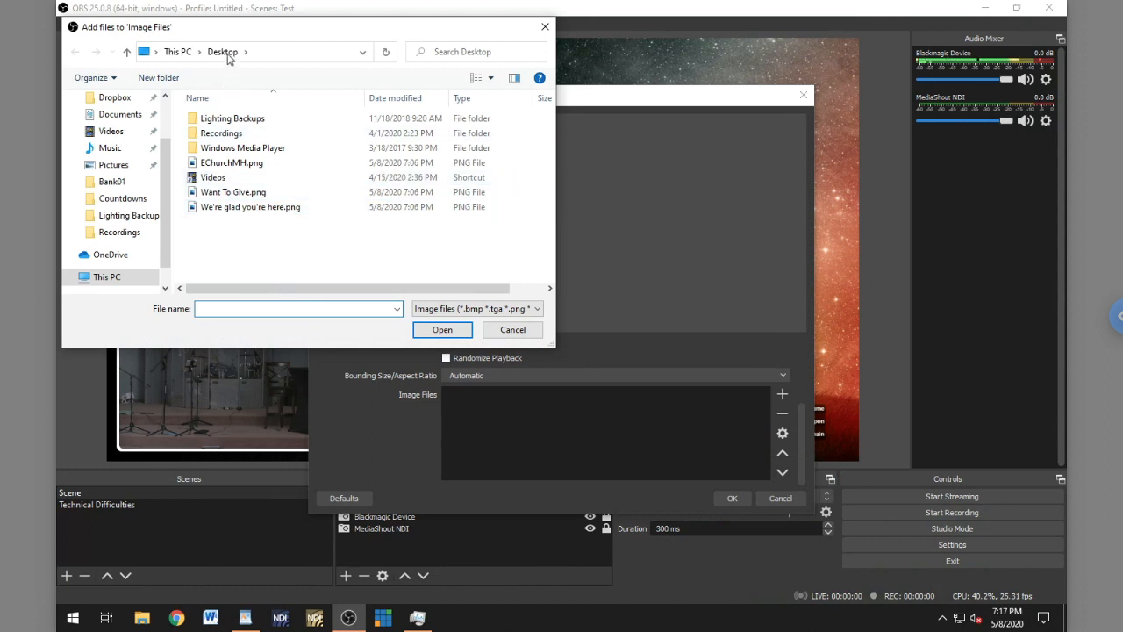
left_click(233, 163)
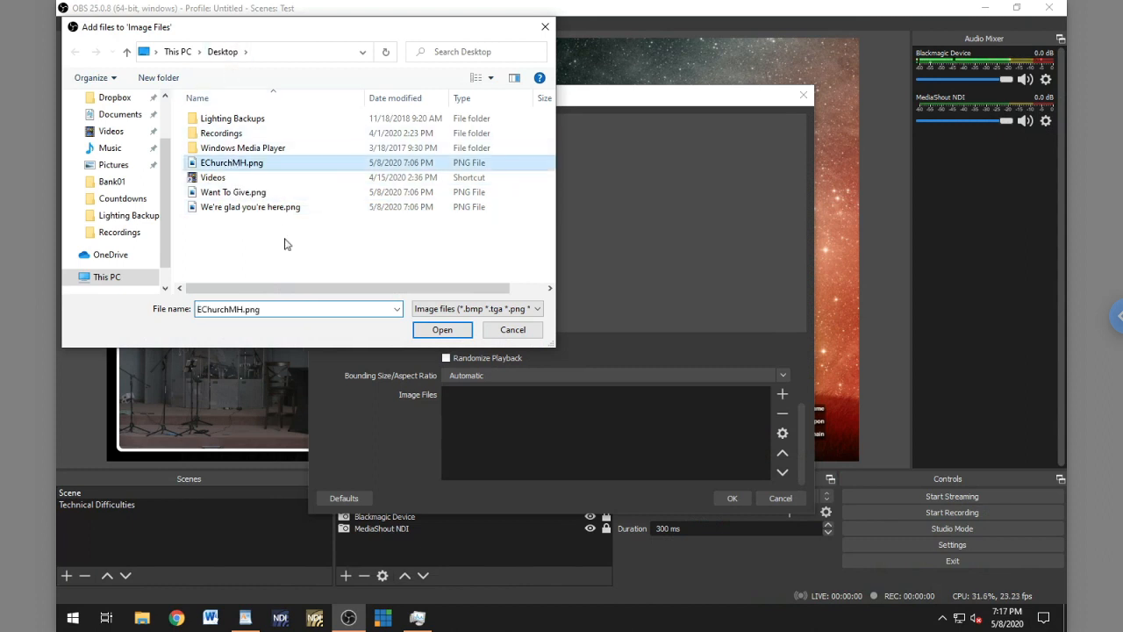
left_click(260, 197, "ctrl")
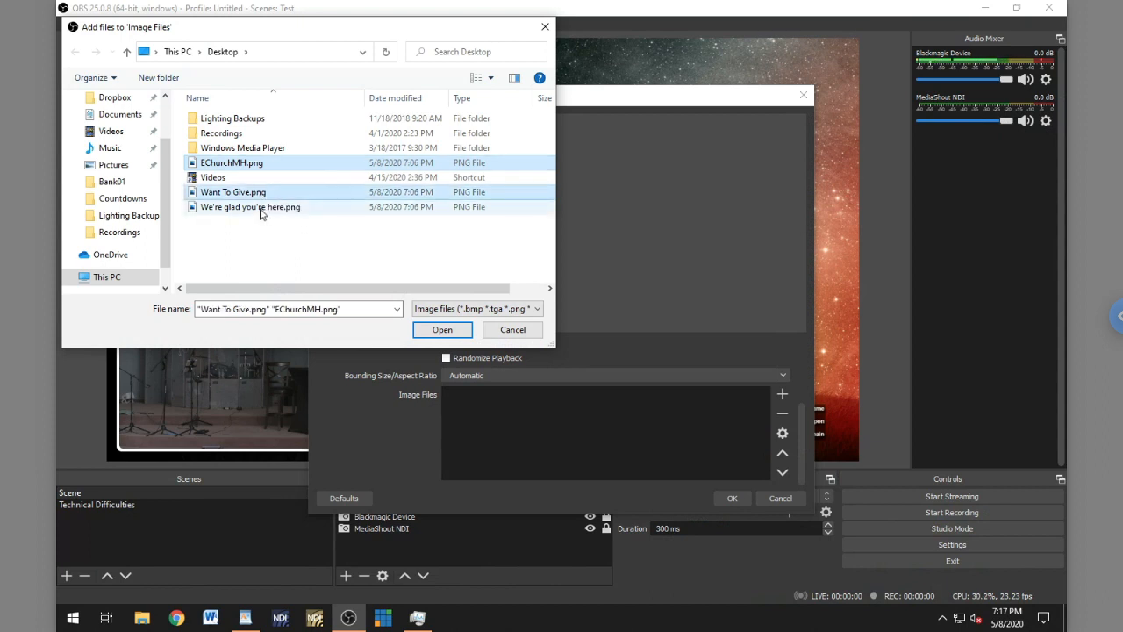
left_click(261, 209, "ctrl")
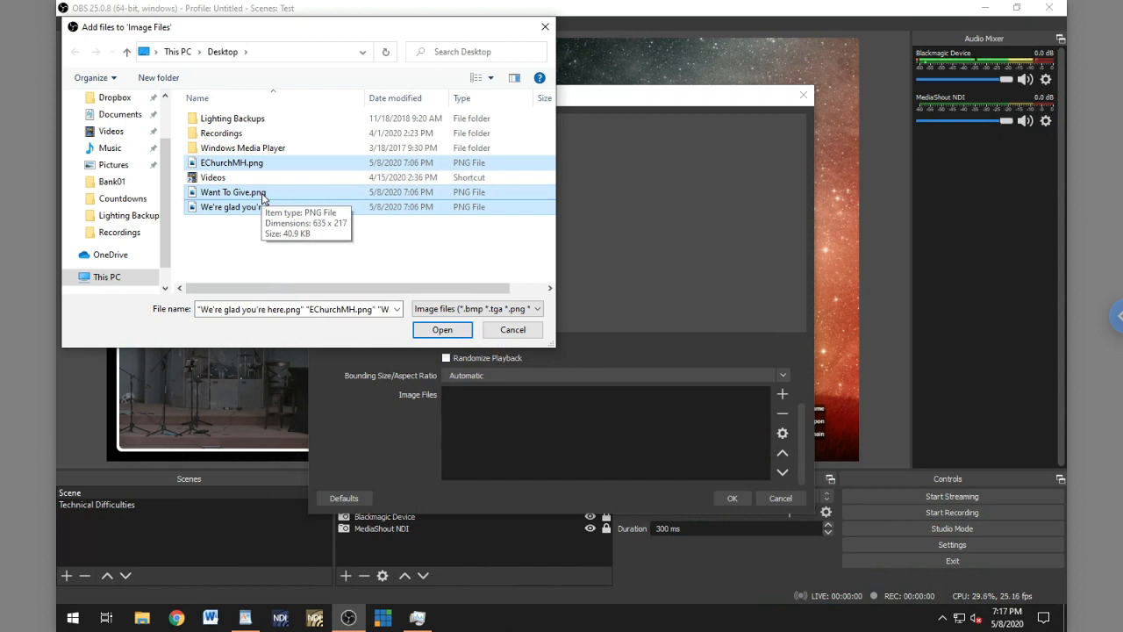
left_click(454, 334)
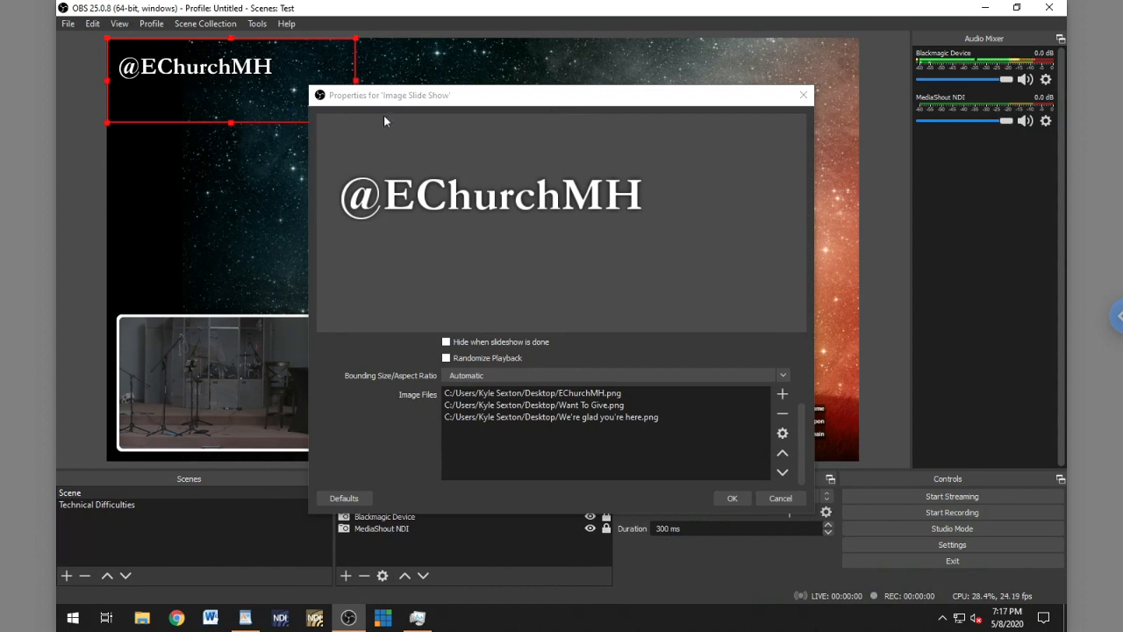
Move the properties window off the slide show preview and set the time between slides to 3000 milliseconds.
left_click_drag(533, 103, 699, 103)
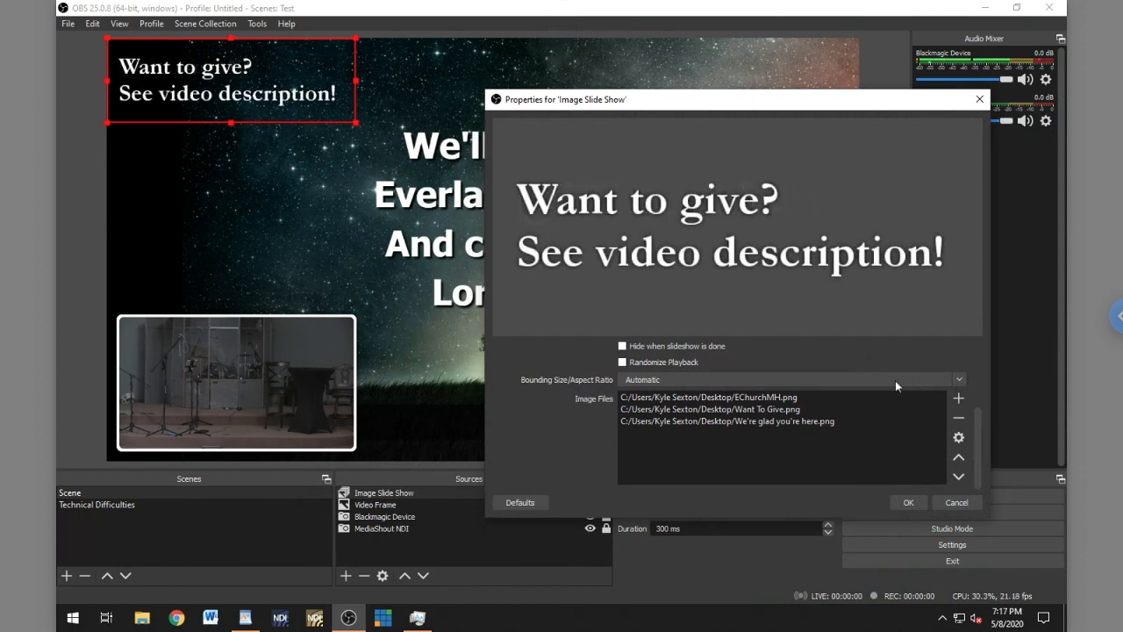
left_click_drag(977, 426, 983, 352)
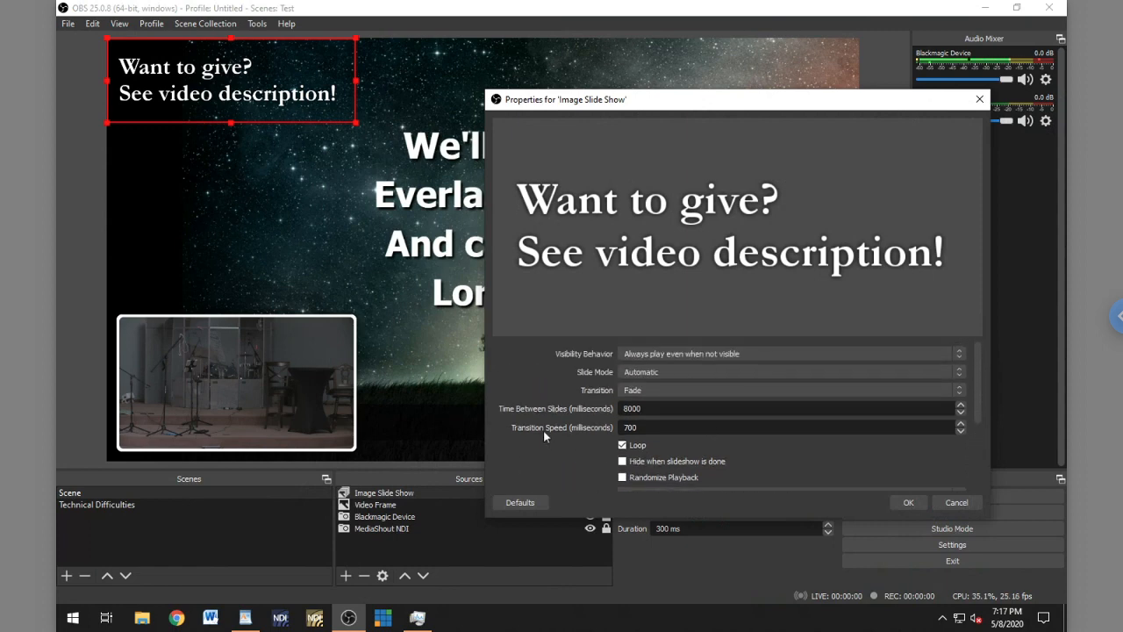
type("0")
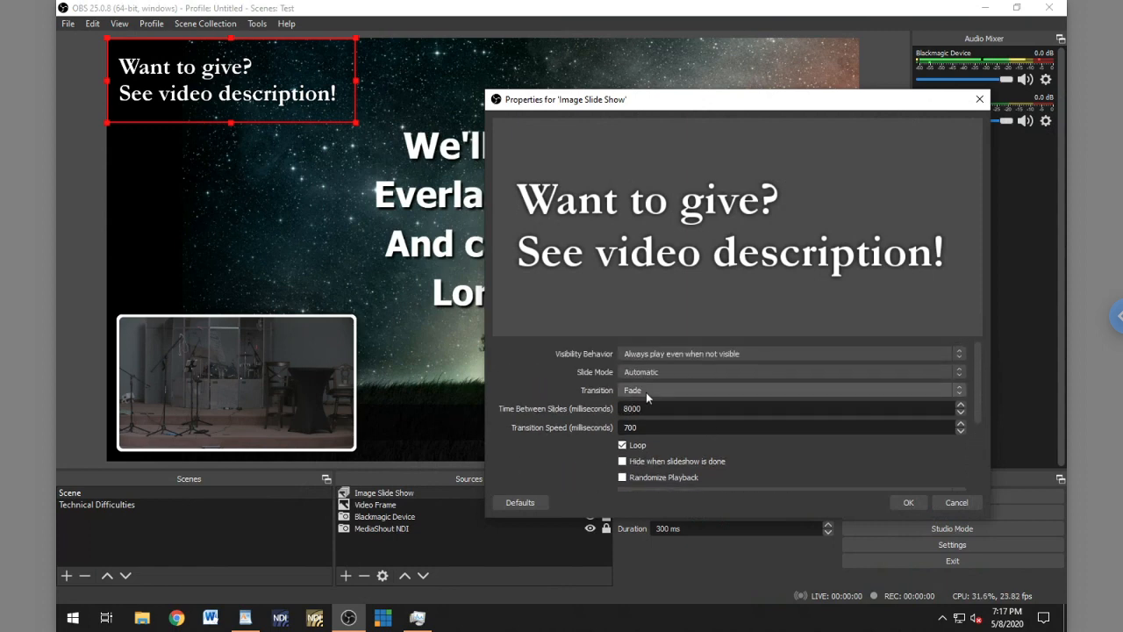
type("3")
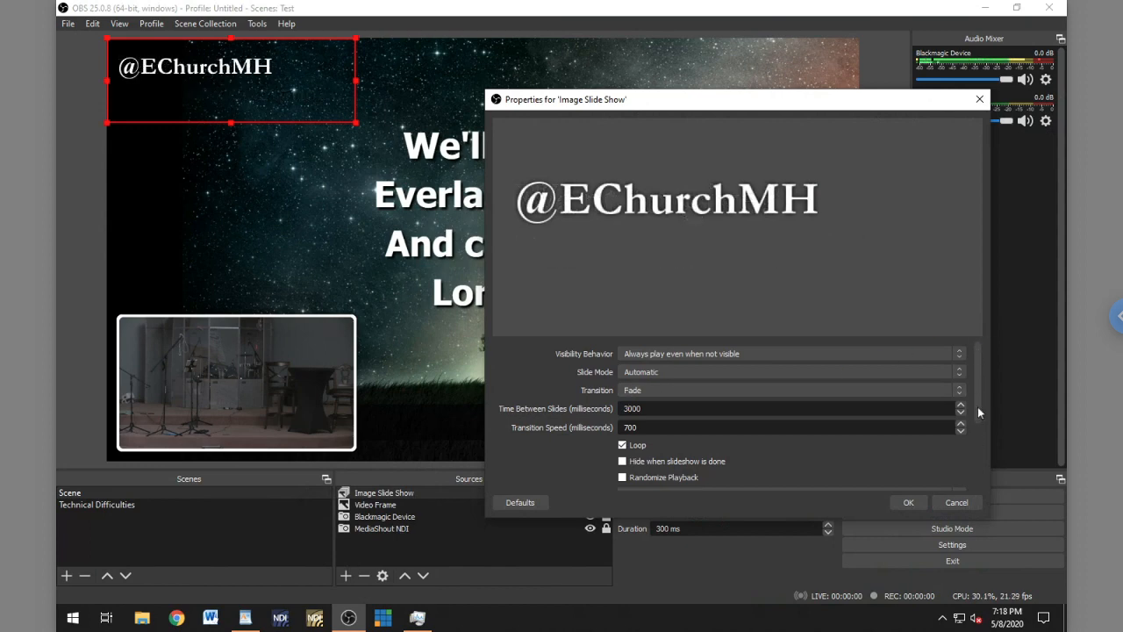
Apply the Swipe transition to the slide show and move it slightly inward from the canvas's upper-left corner.
left_click(736, 389)
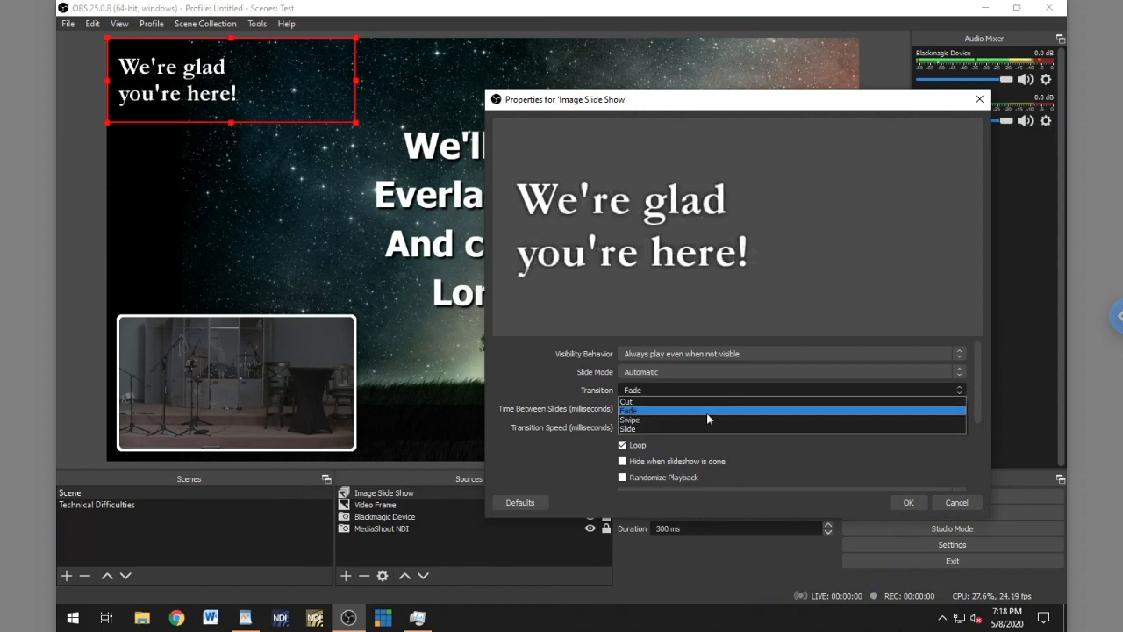
left_click(685, 420)
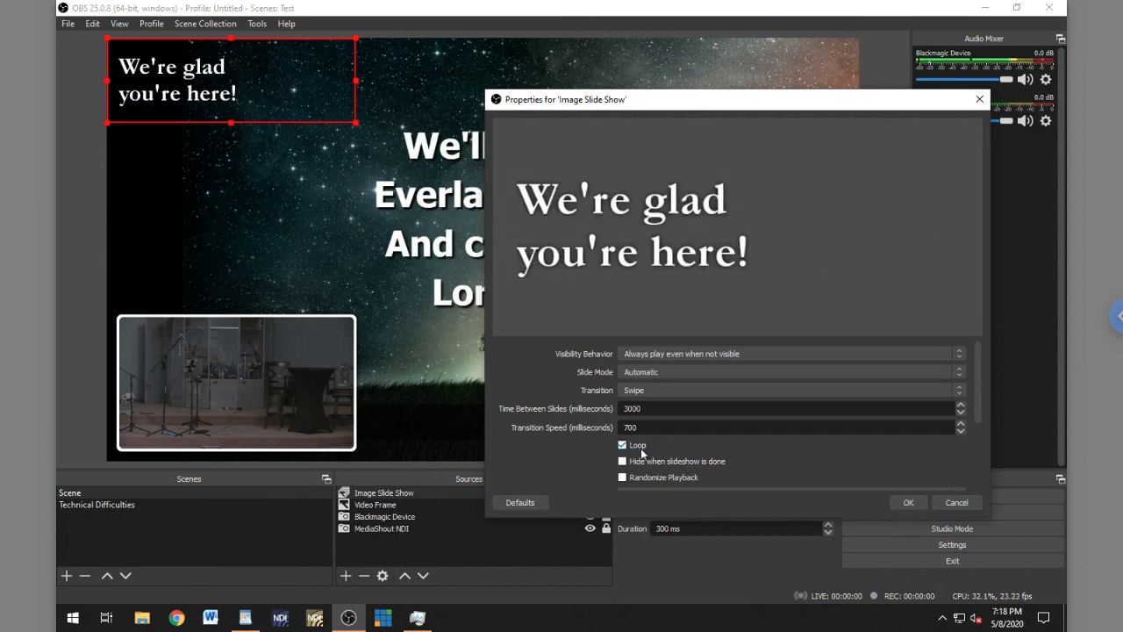
left_click(908, 503)
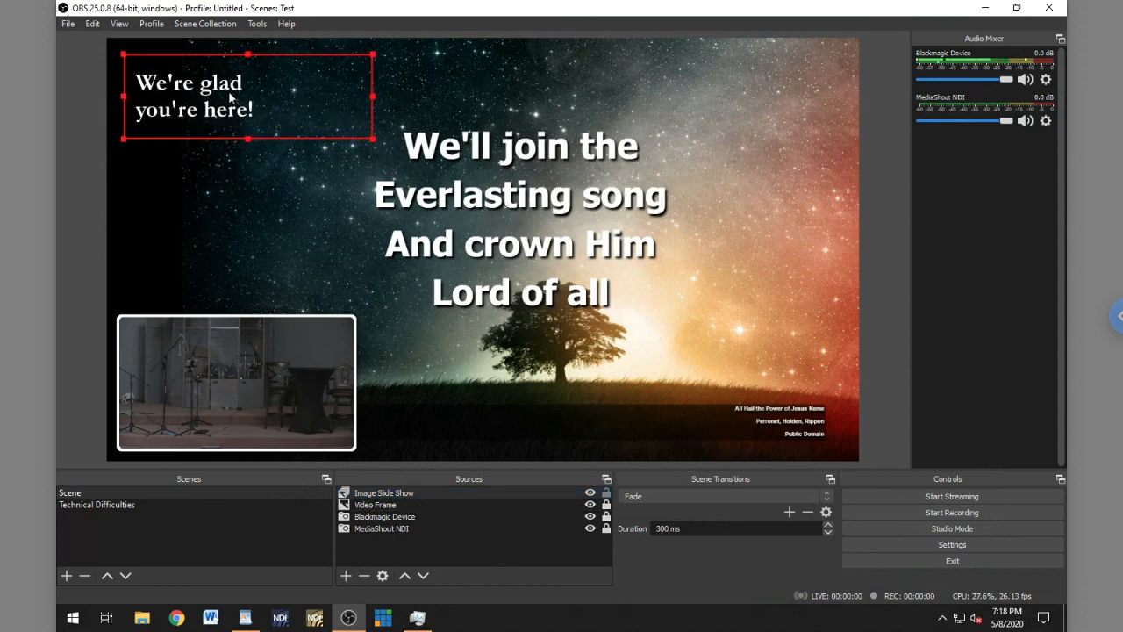
Select the MediaShout NDI source and leave the remote session's full-screen view.
left_click(417, 527)
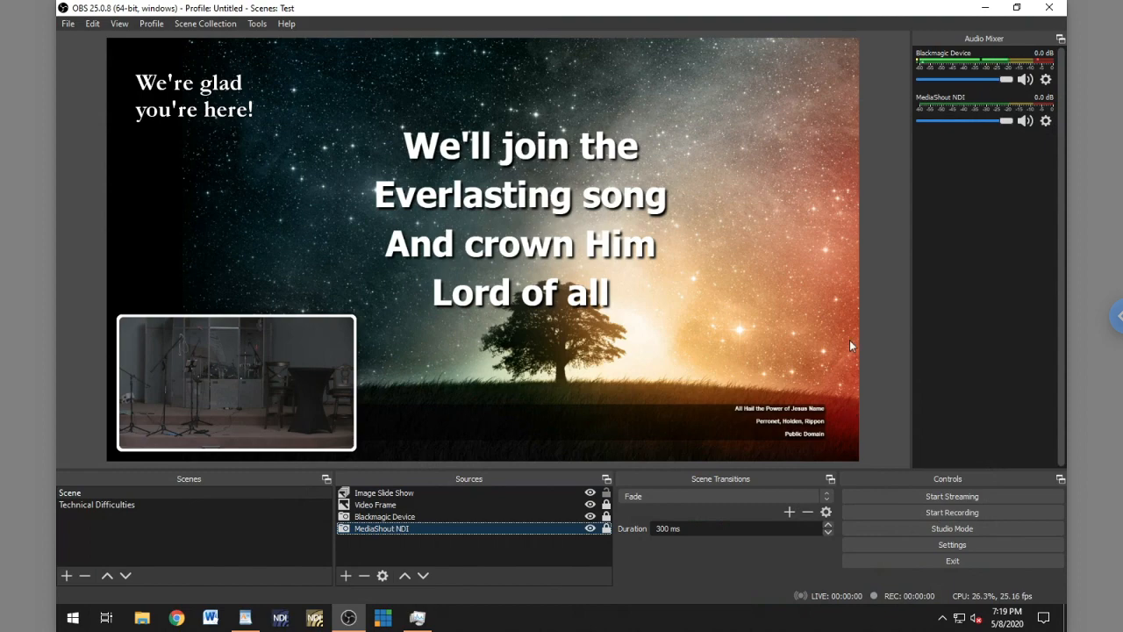
left_click(562, 48)
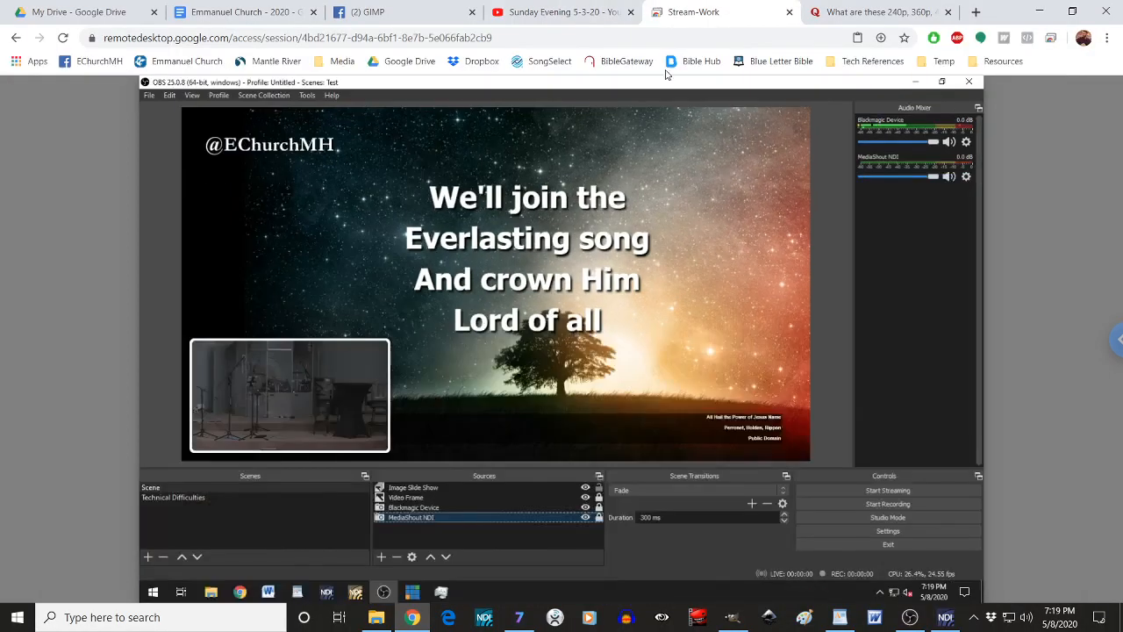